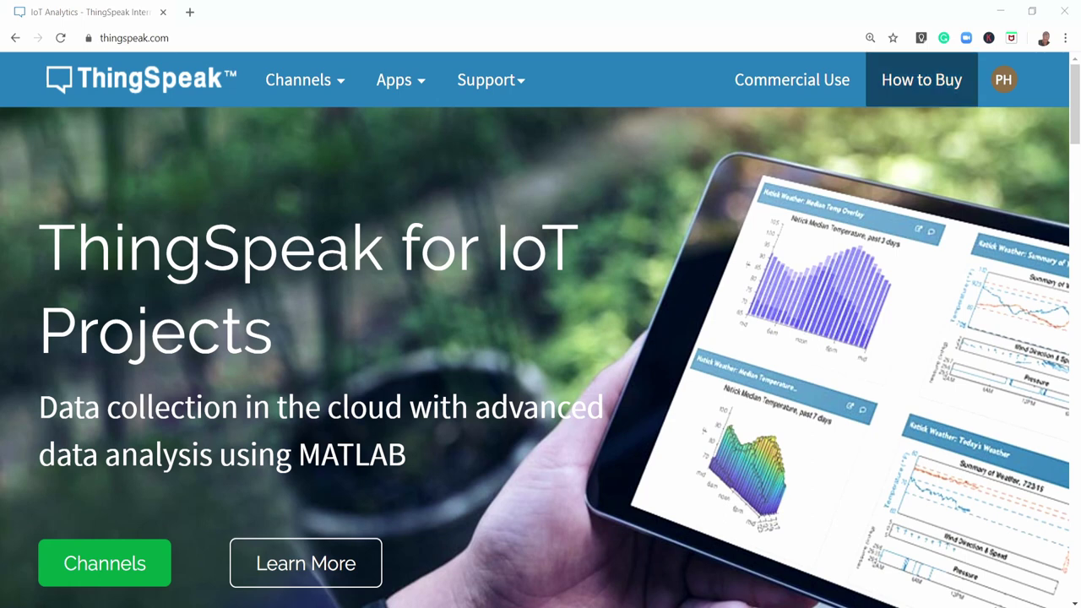
# Step: Open My Account and review the free licence's 3,000,000-message allowance and daily usage chart
pyautogui.click(1003, 80)
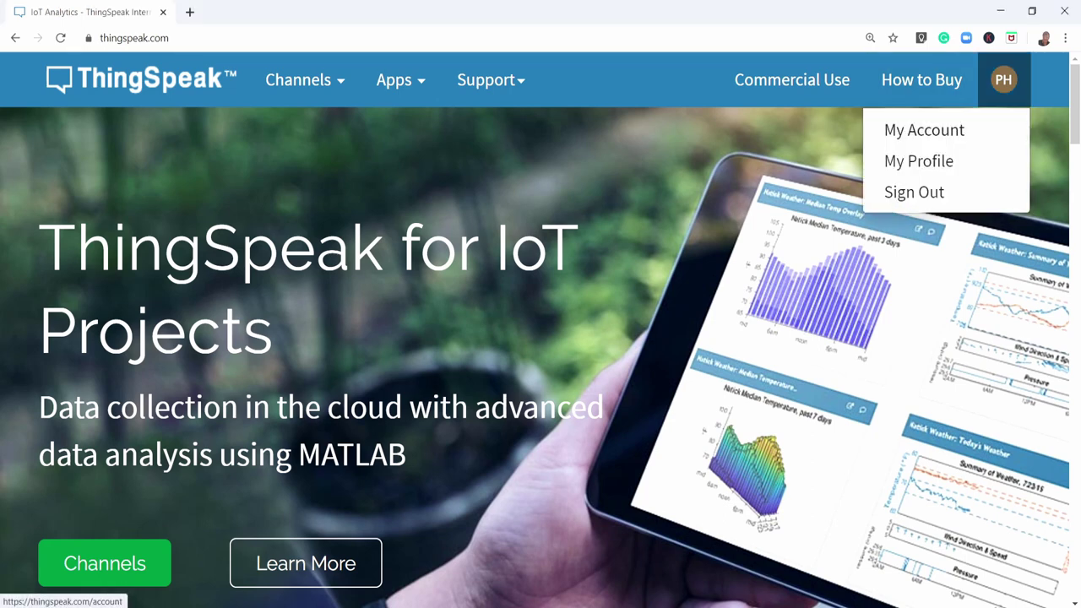
pyautogui.click(924, 131)
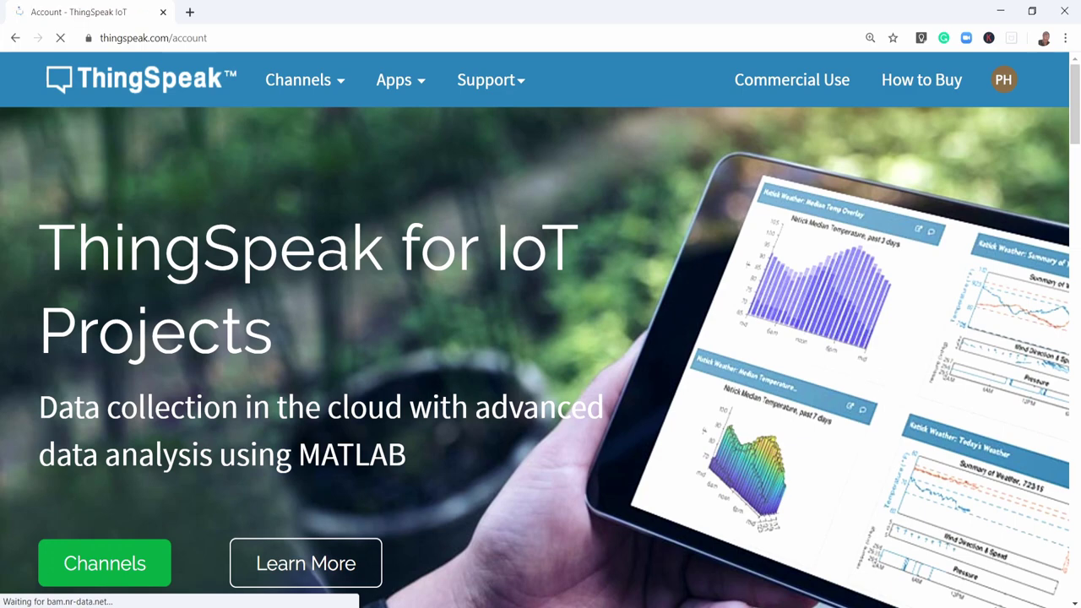
pyautogui.scroll(-2, 541, 337)
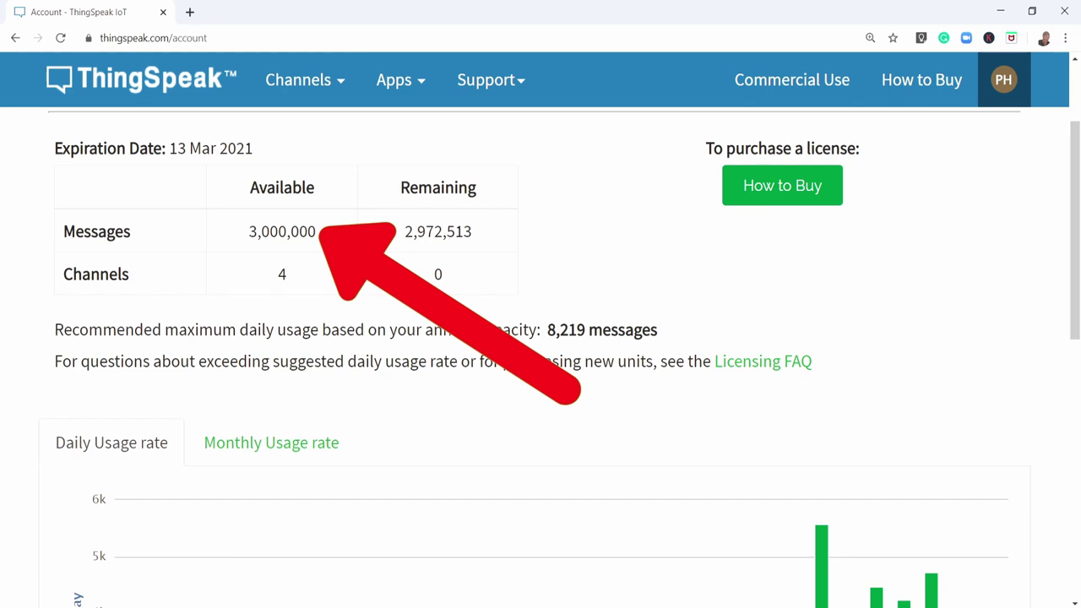
pyautogui.scroll(-1, 540, 355)
pyautogui.scroll(-1, 541, 354)
pyautogui.scroll(-2, 541, 355)
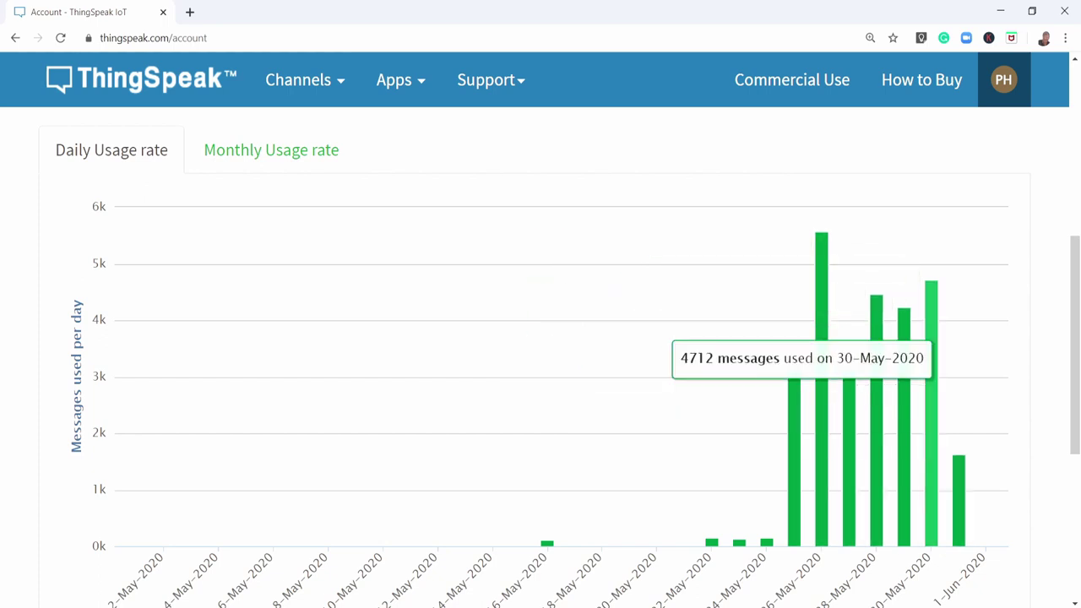
pyautogui.scroll(2, 541, 355)
pyautogui.scroll(2, 541, 355)
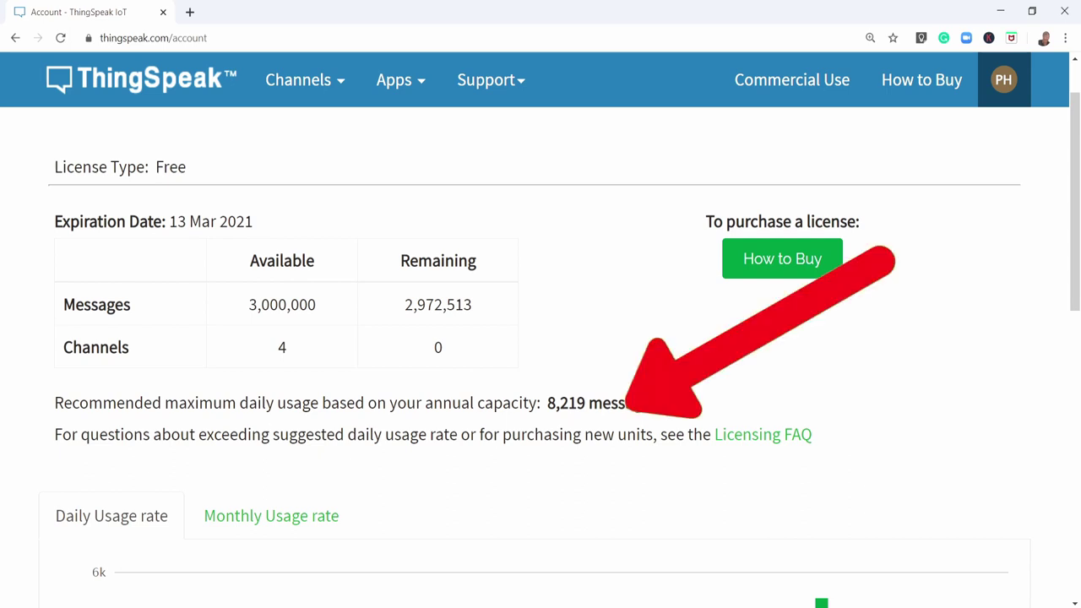
pyautogui.scroll(1, 540, 338)
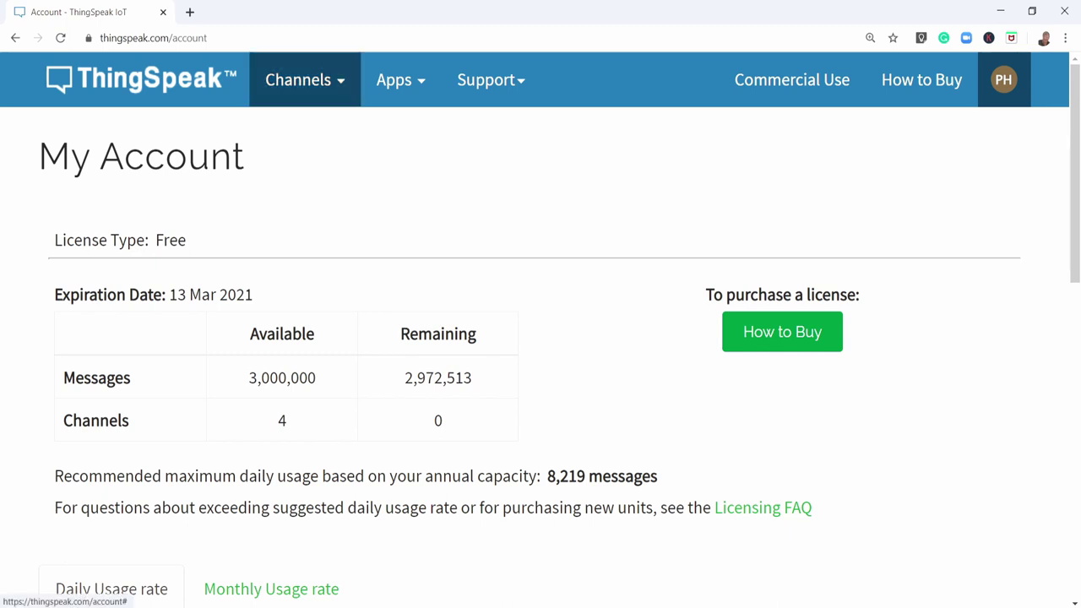
# Step: Open the Aquaponics/Hydroponics channel from My Channels
pyautogui.click(304, 79)
pyautogui.click(316, 129)
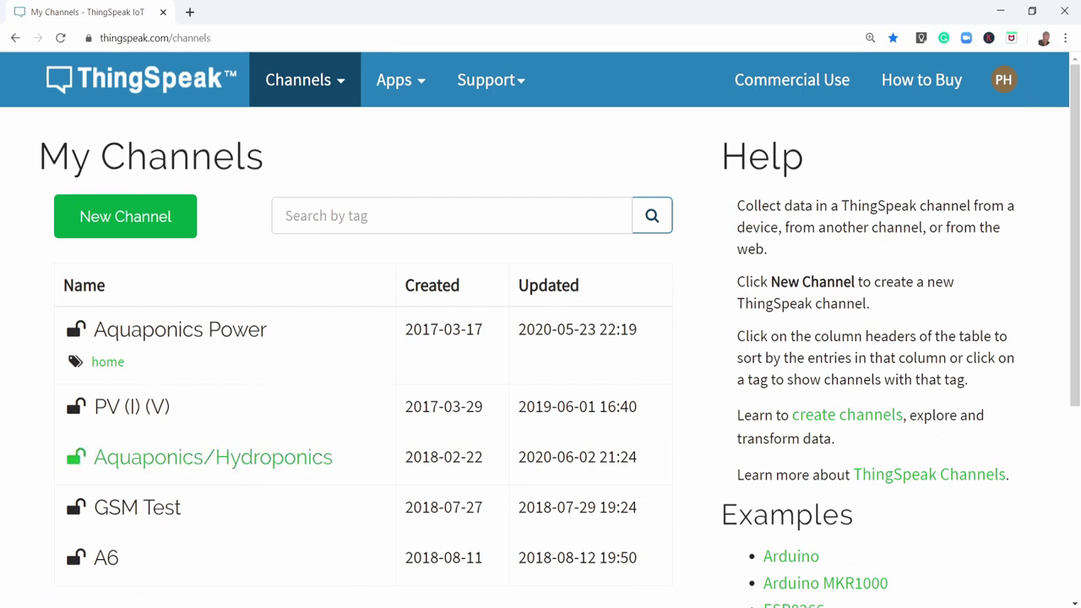
pyautogui.click(213, 457)
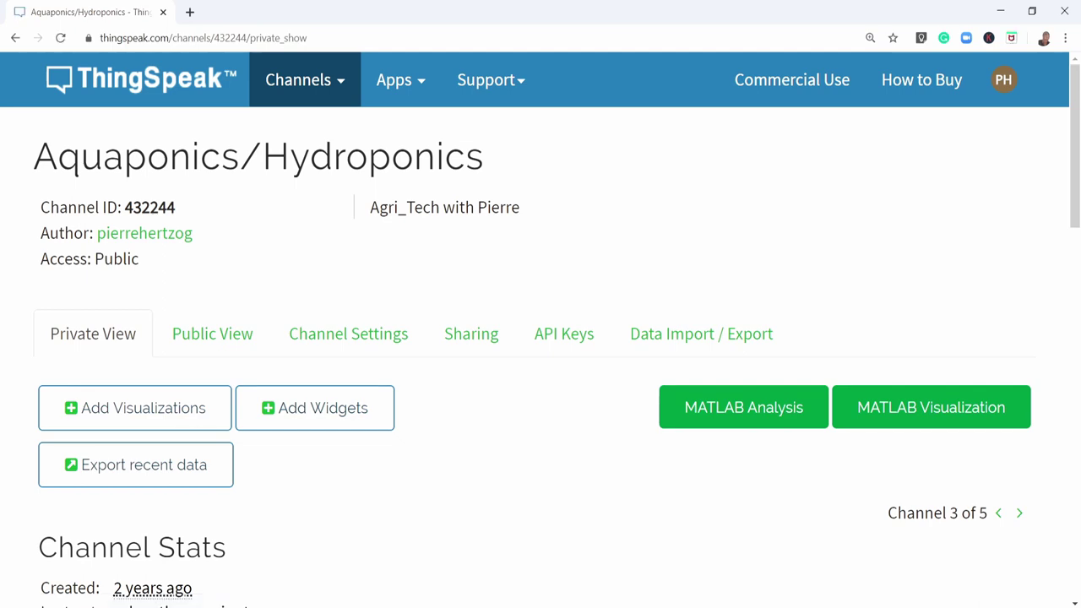
# Step: Browse the Temperature 1, Temperature 2 and pH field charts in Private View
pyautogui.scroll(-3, 540, 372)
pyautogui.scroll(-2, 541, 372)
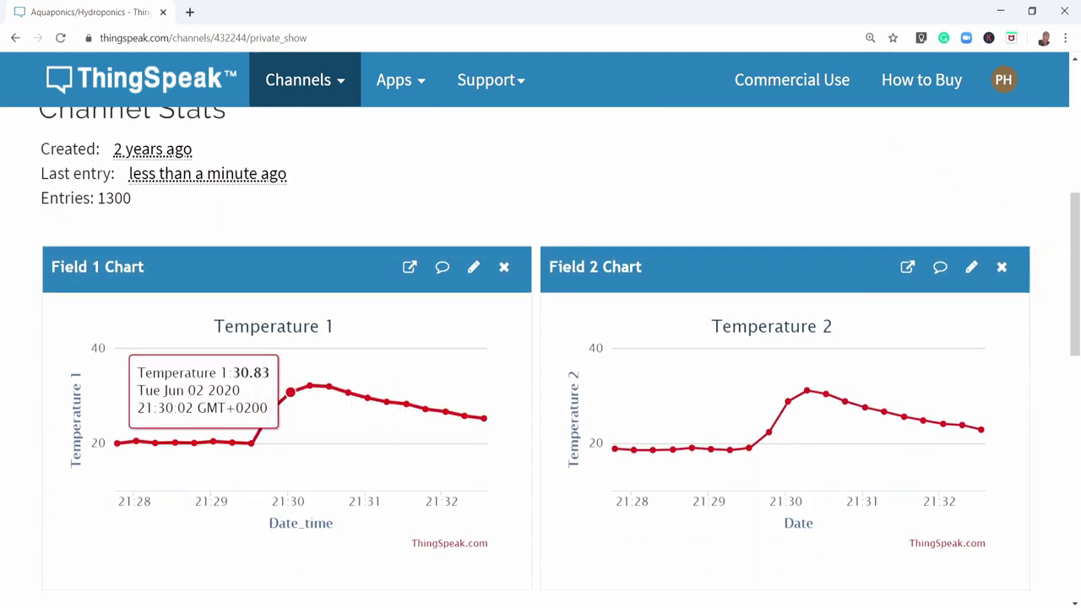
pyautogui.scroll(-4, 541, 372)
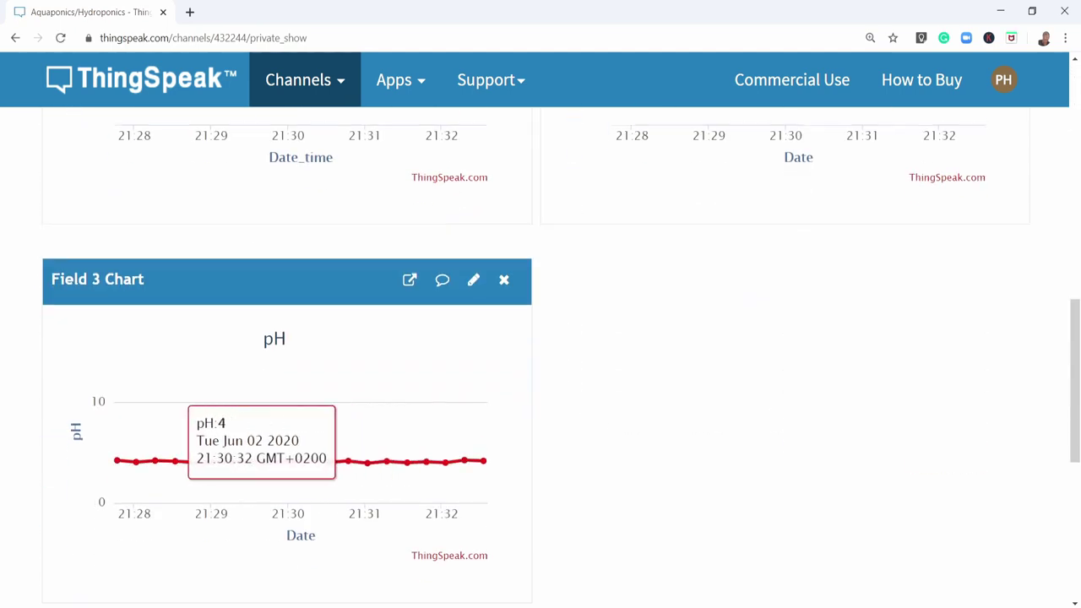
pyautogui.scroll(2, 540, 371)
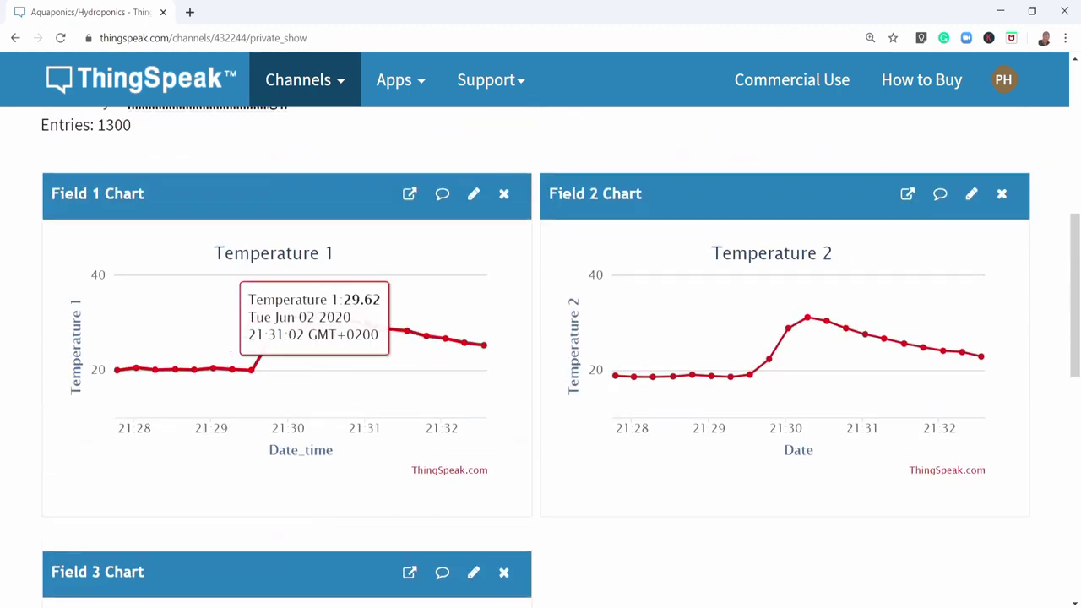
pyautogui.scroll(1, 540, 372)
pyautogui.scroll(-1, 540, 371)
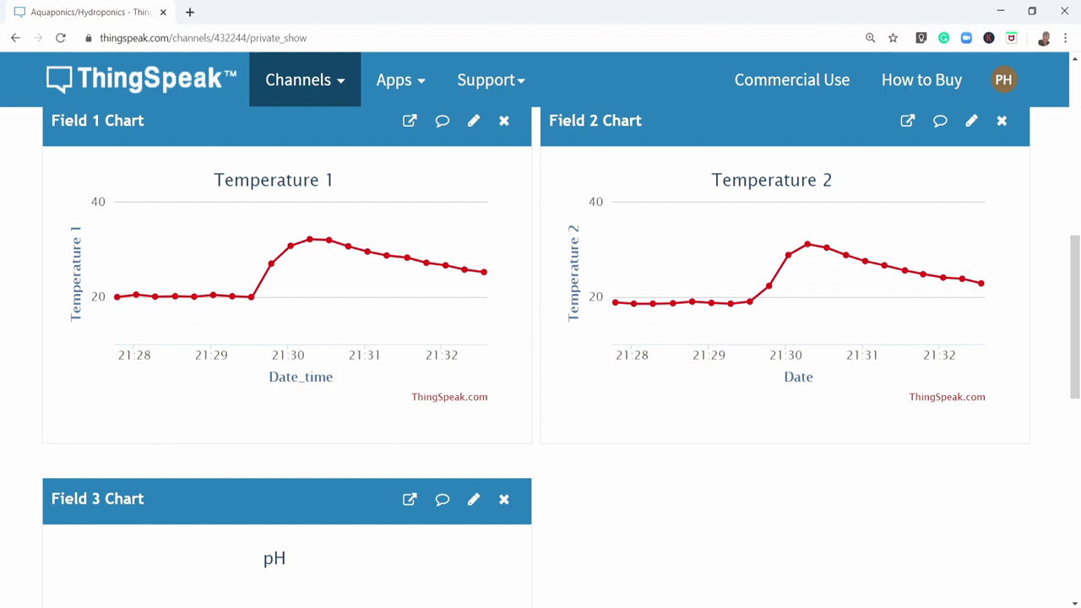
pyautogui.scroll(1, 540, 355)
pyautogui.scroll(2, 541, 355)
pyautogui.scroll(1, 541, 355)
pyautogui.scroll(2, 540, 354)
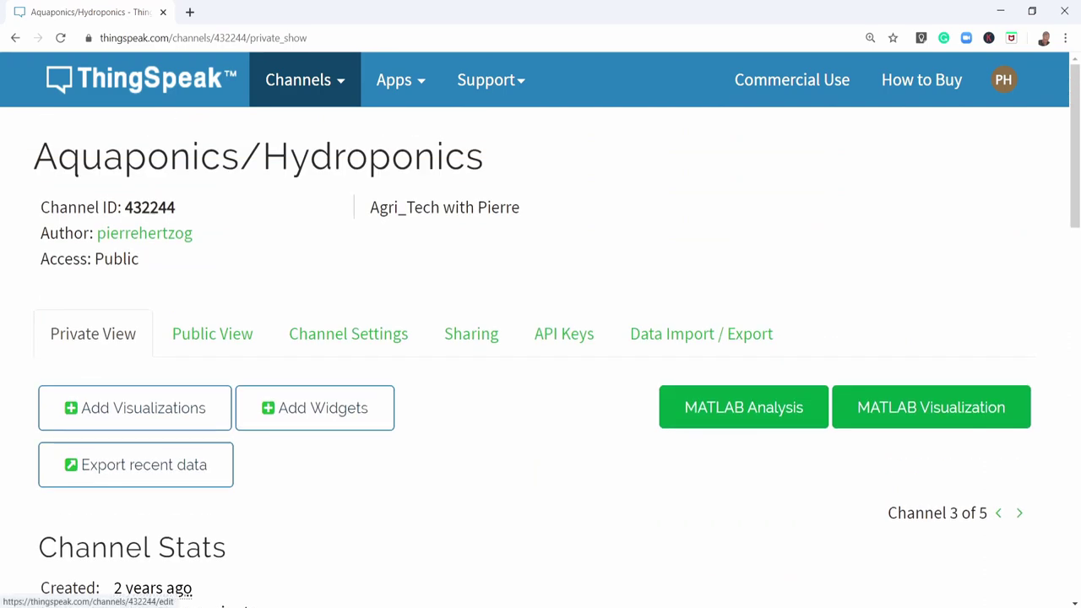
# Step: Open the channel's Channel Settings and look through its field list
pyautogui.click(348, 334)
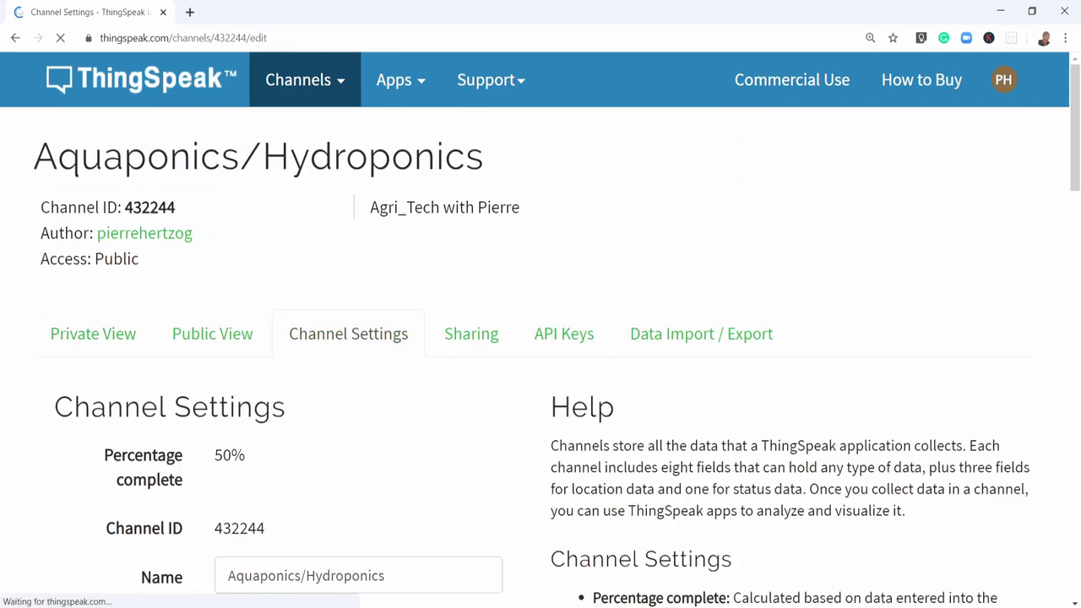
pyautogui.scroll(-3, 541, 355)
pyautogui.scroll(-1, 541, 355)
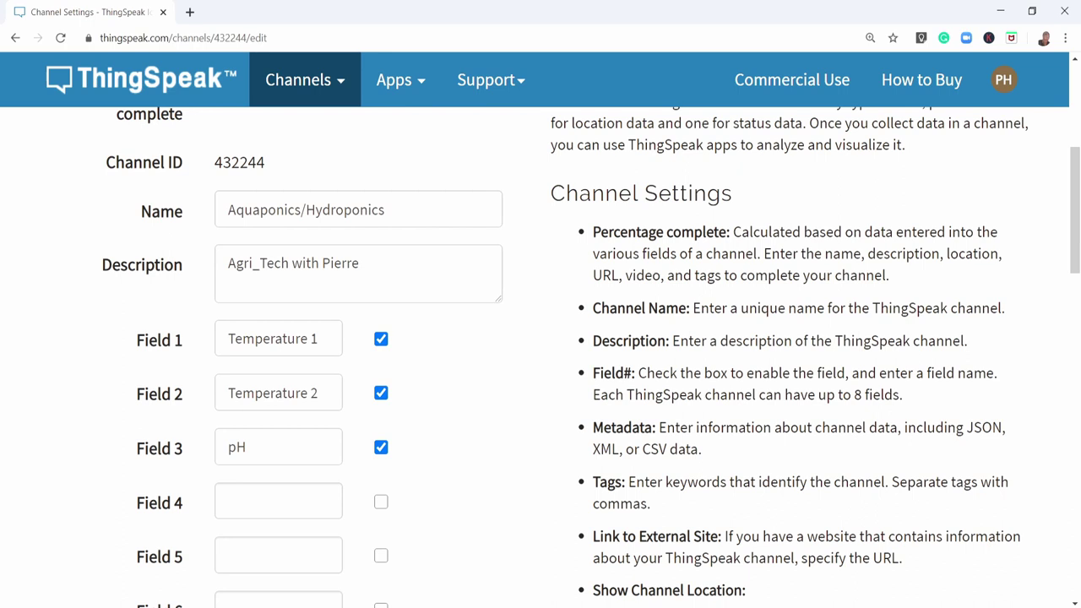
pyautogui.scroll(-2, 541, 355)
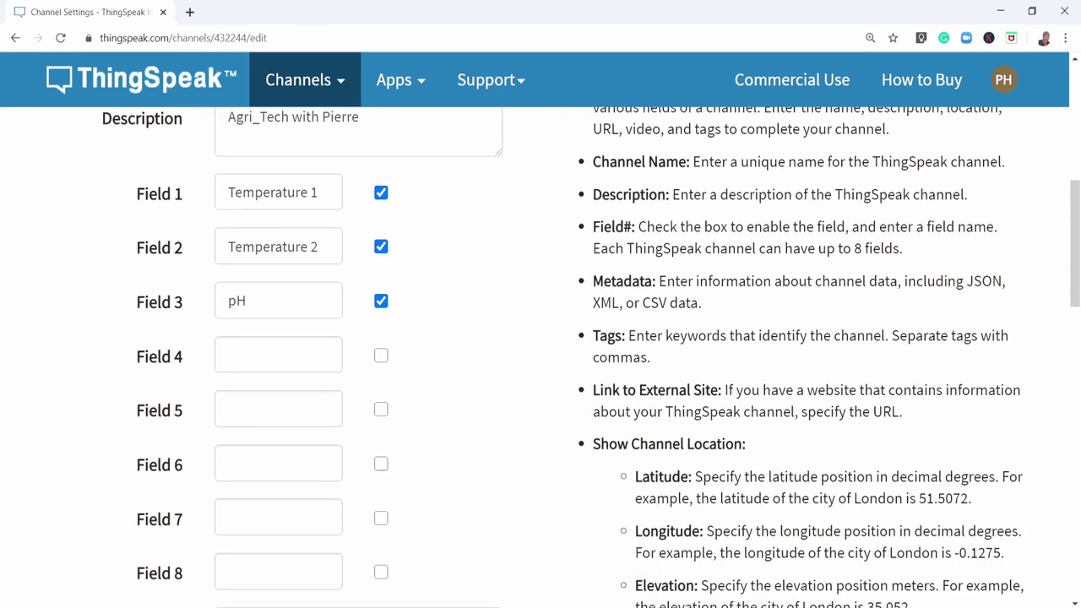
pyautogui.scroll(-1, 540, 355)
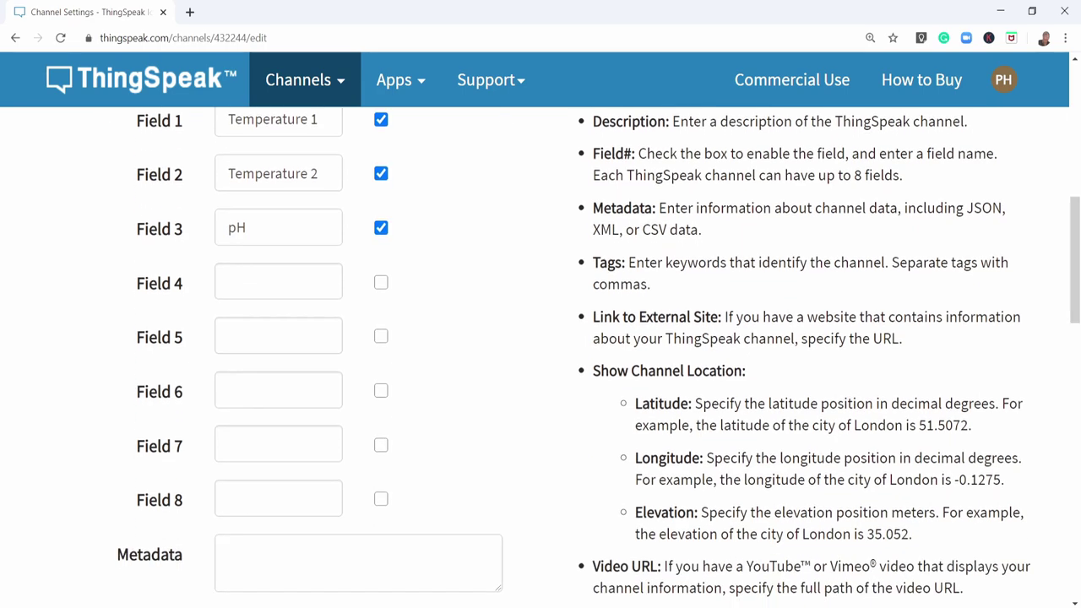
pyautogui.scroll(3, 541, 355)
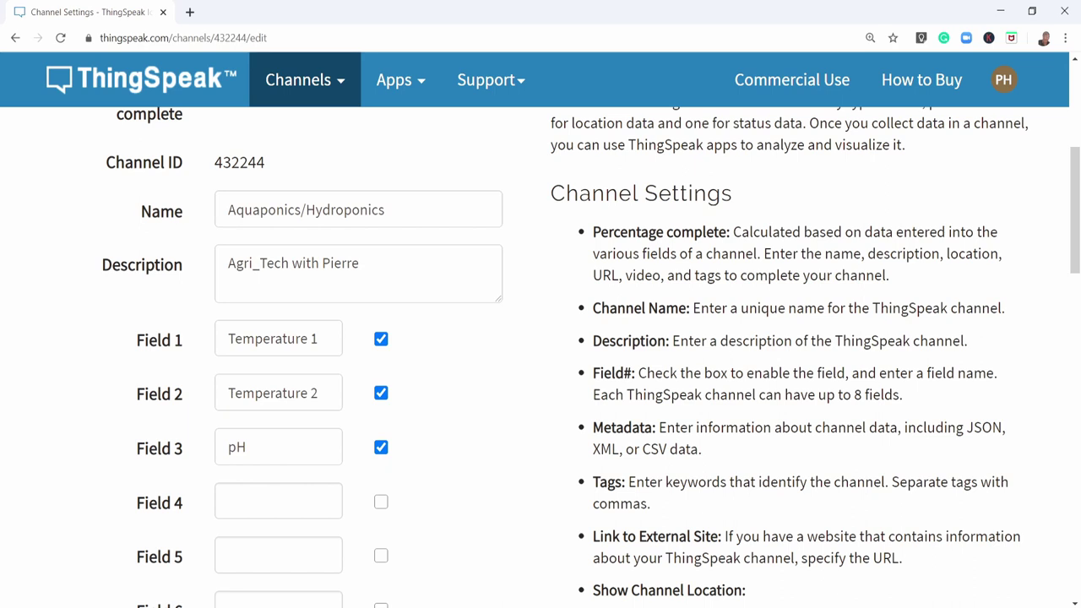
# Step: Re-enable Field 3, name it pH, and save the channel
pyautogui.click(381, 447)
pyautogui.click(381, 447)
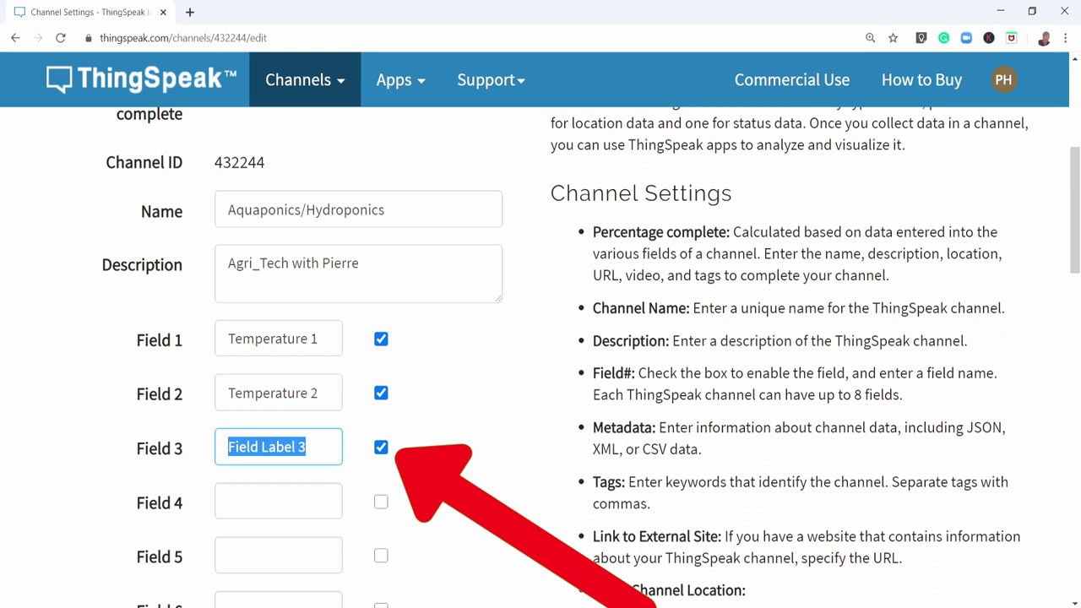
pyautogui.write('pH')
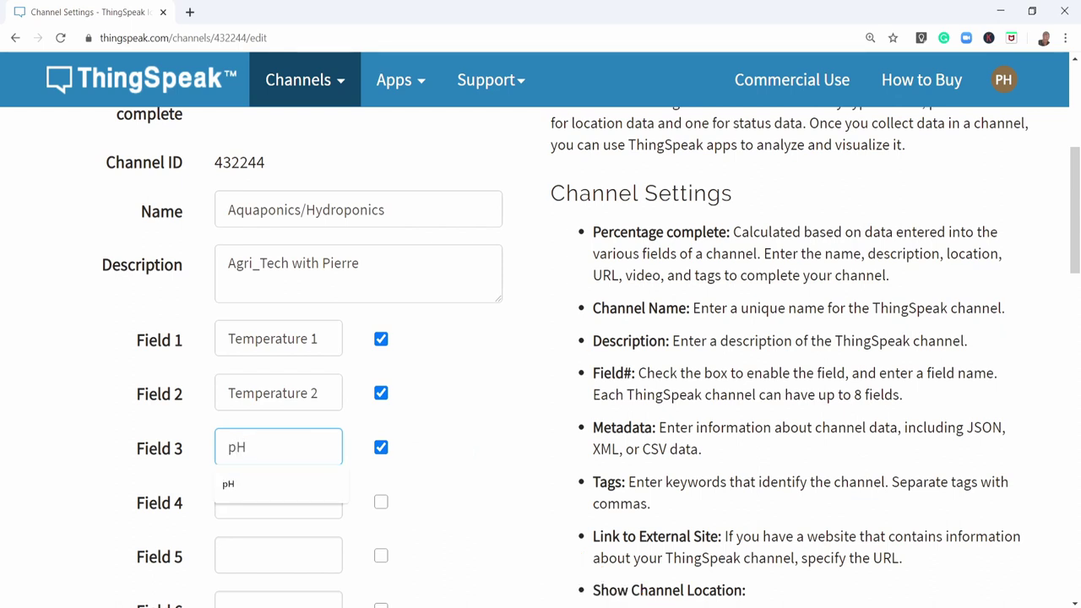
pyautogui.press('Return')
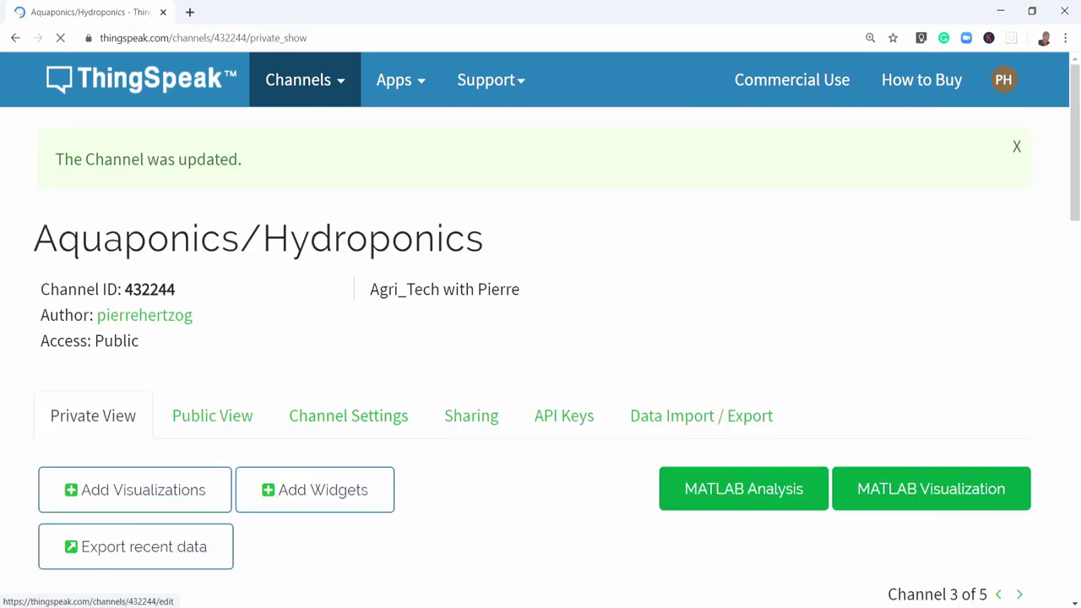
# Step: Reopen Channel Settings, go through the whole form and save the channel again
pyautogui.click(348, 415)
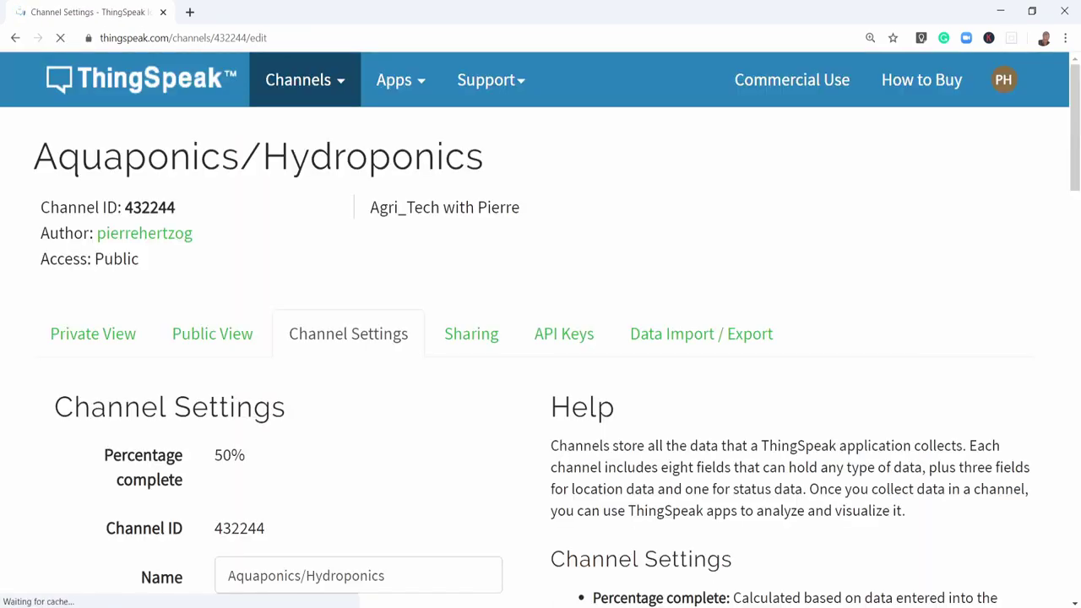
pyautogui.scroll(-1, 540, 338)
pyautogui.scroll(-4, 541, 337)
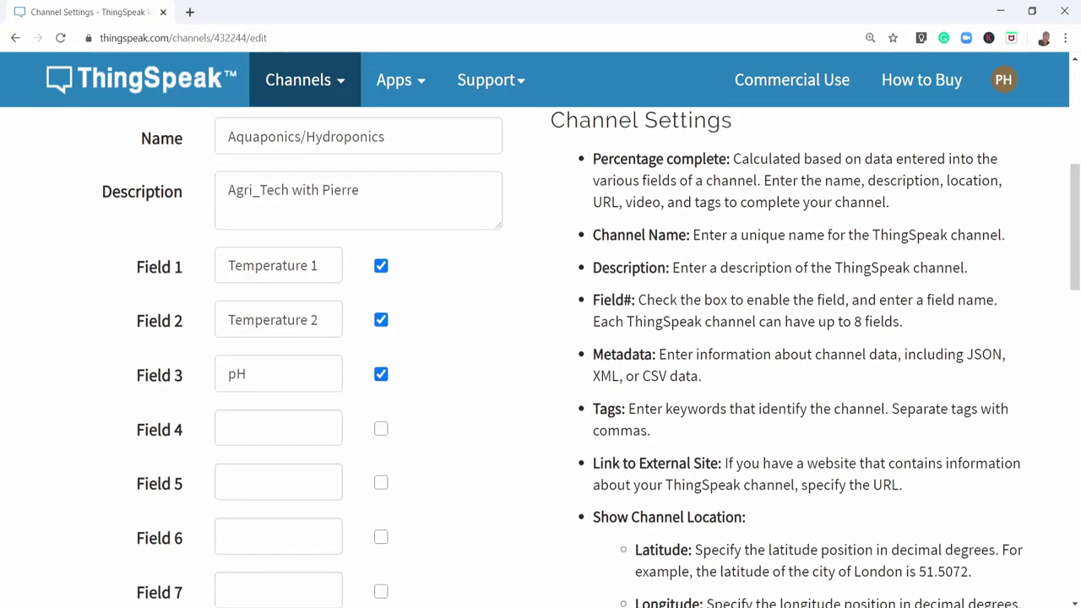
pyautogui.scroll(-4, 540, 359)
pyautogui.scroll(-1, 541, 358)
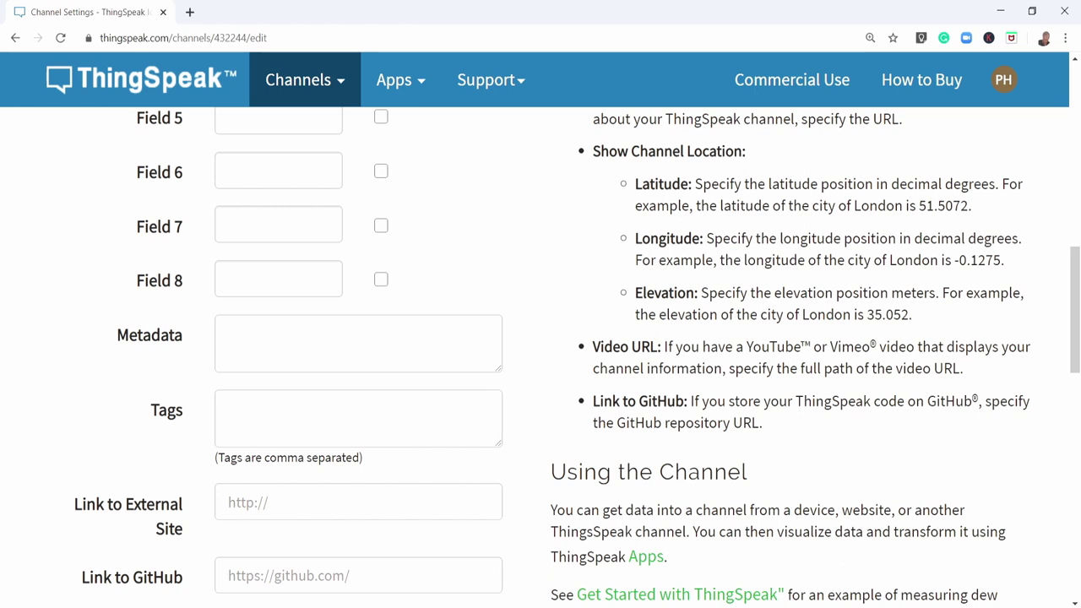
pyautogui.scroll(-1, 541, 358)
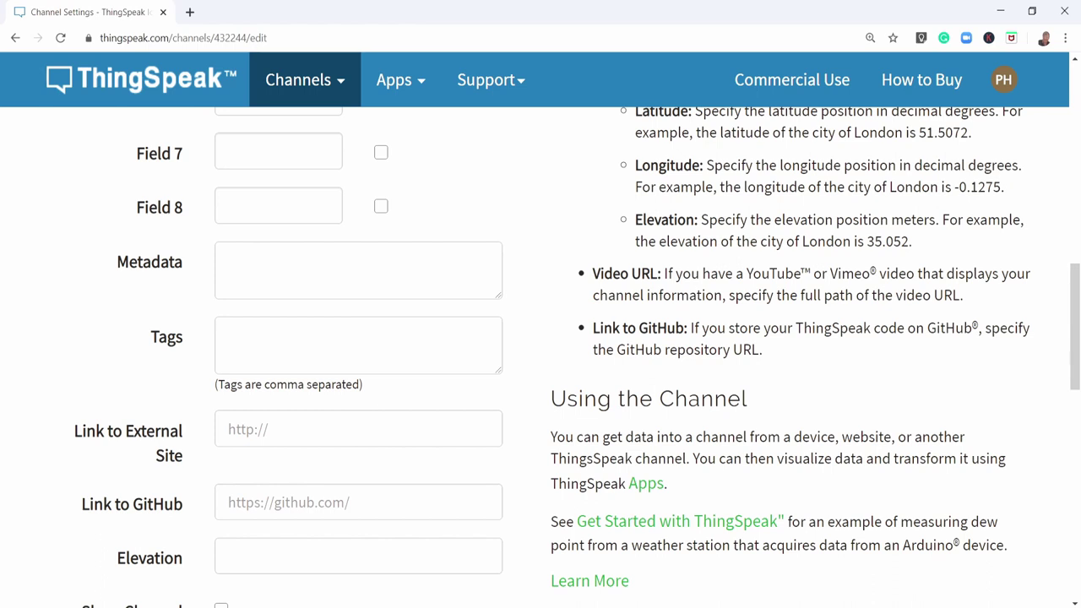
pyautogui.scroll(-1, 541, 359)
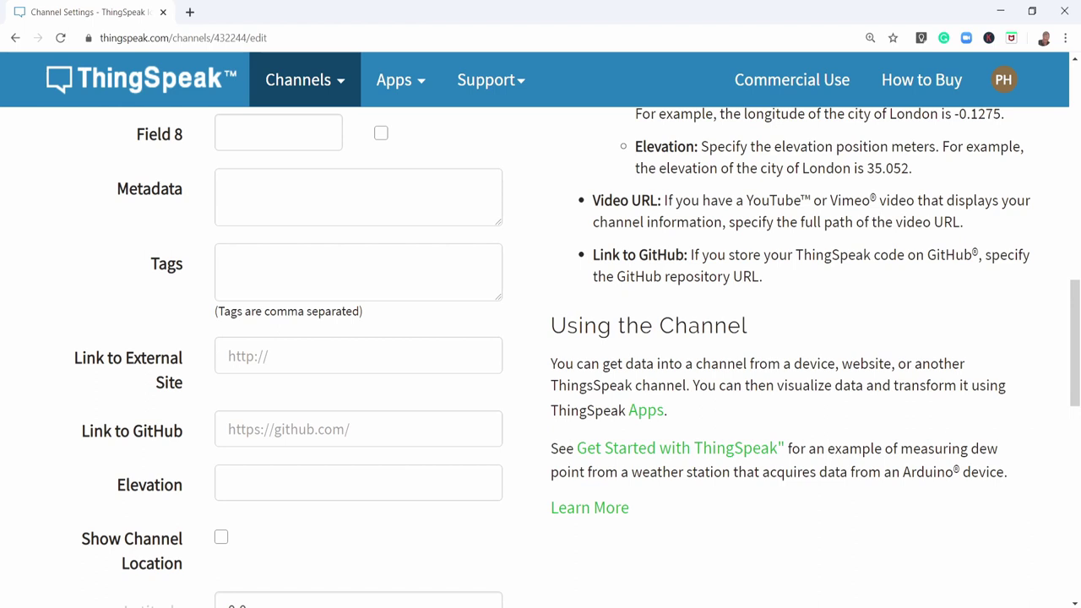
pyautogui.scroll(-1, 541, 359)
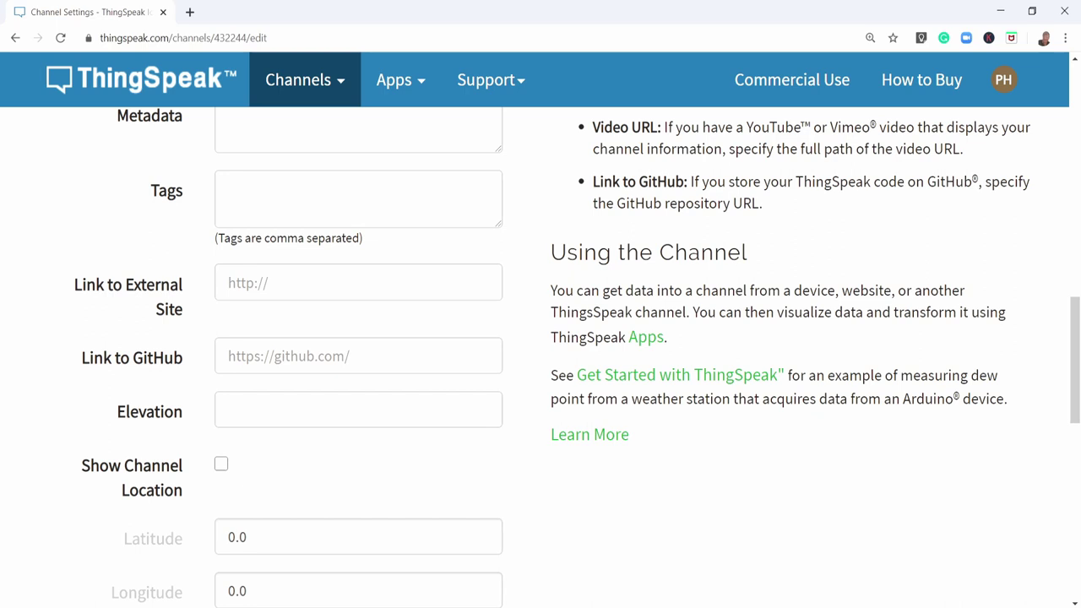
pyautogui.scroll(-1, 541, 358)
pyautogui.scroll(-1, 540, 358)
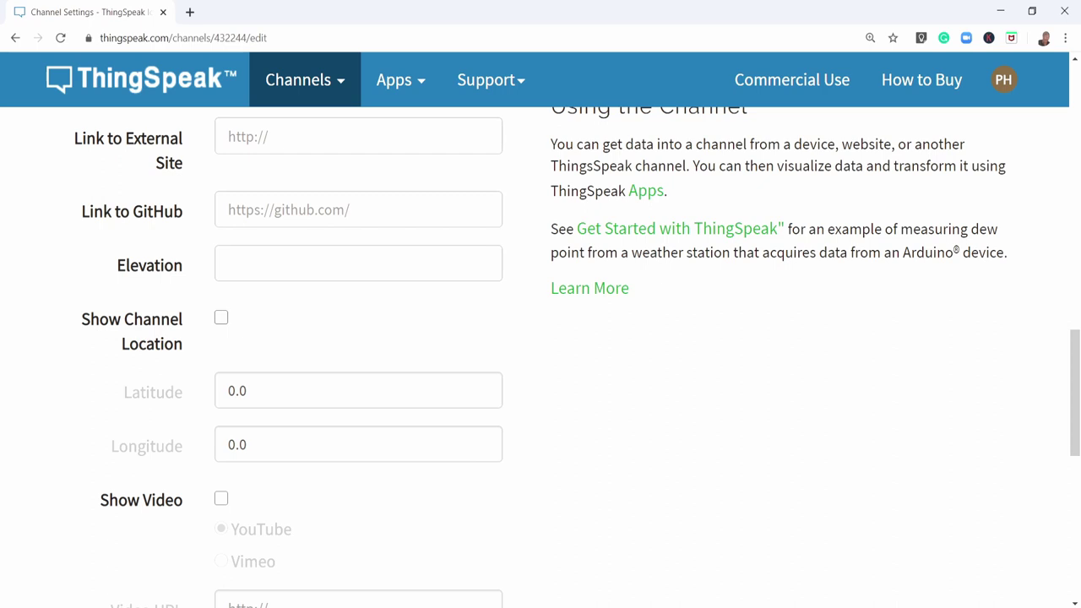
pyautogui.scroll(-2, 541, 355)
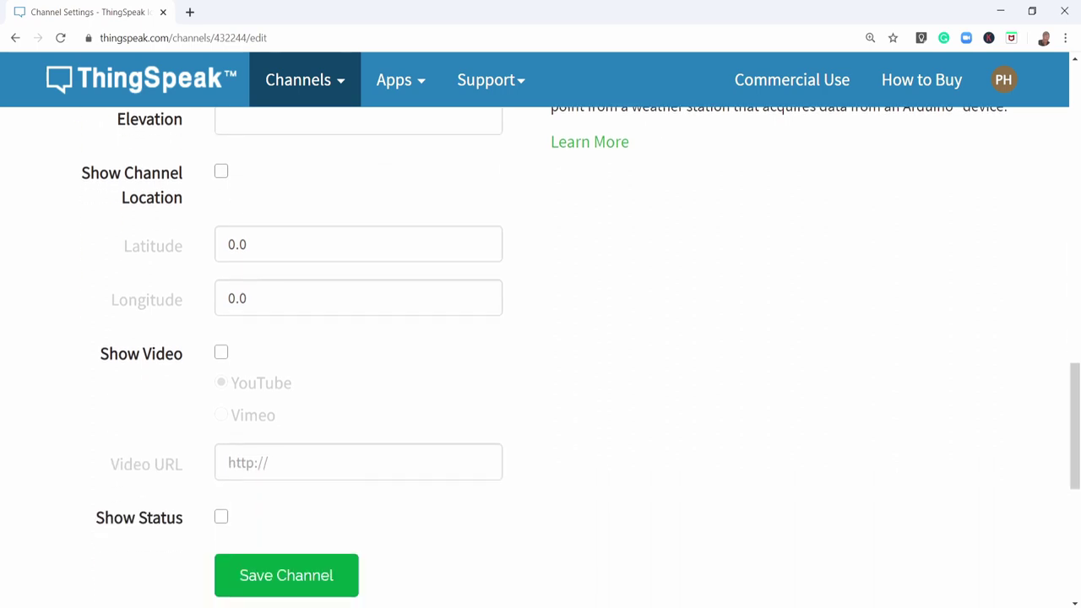
pyautogui.scroll(-1, 541, 355)
pyautogui.scroll(-2, 540, 355)
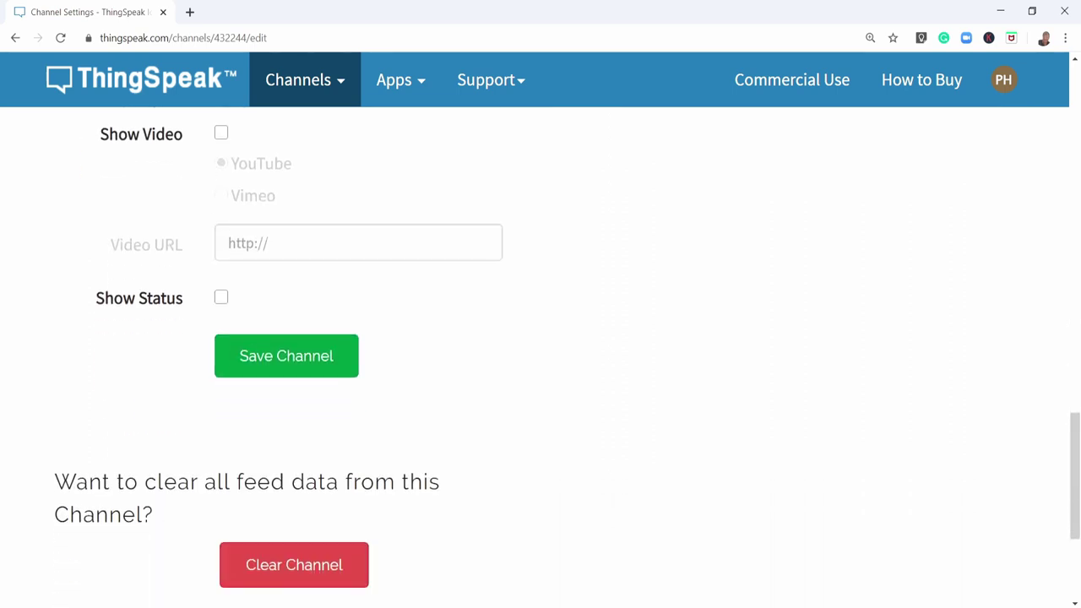
pyautogui.scroll(3, 541, 355)
pyautogui.scroll(-3, 540, 354)
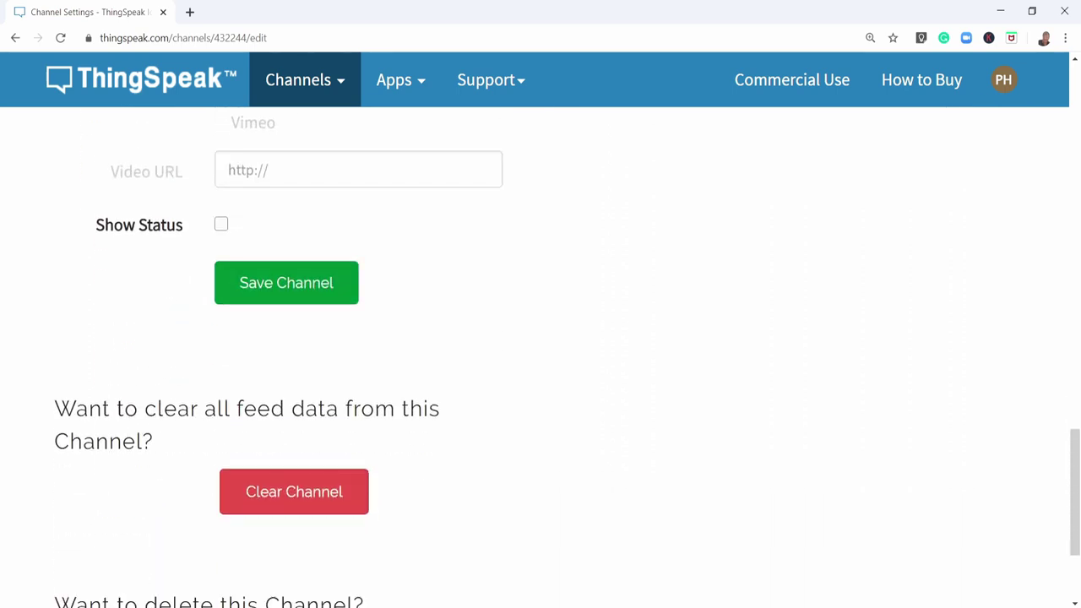
pyautogui.click(287, 283)
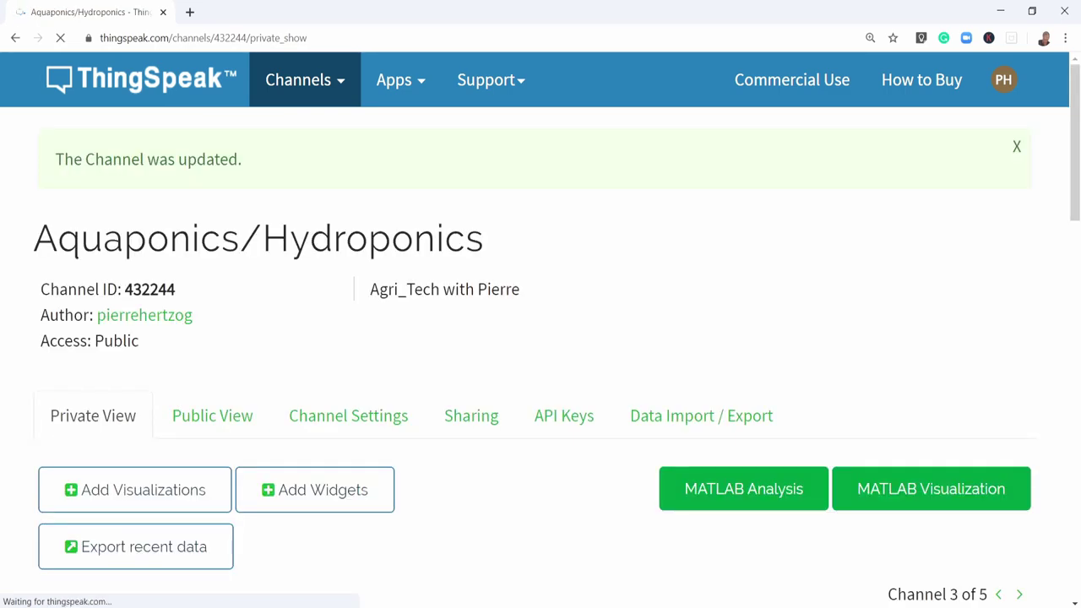
# Step: Review the Sharing settings showing the channel view shared with everyone
pyautogui.click(471, 415)
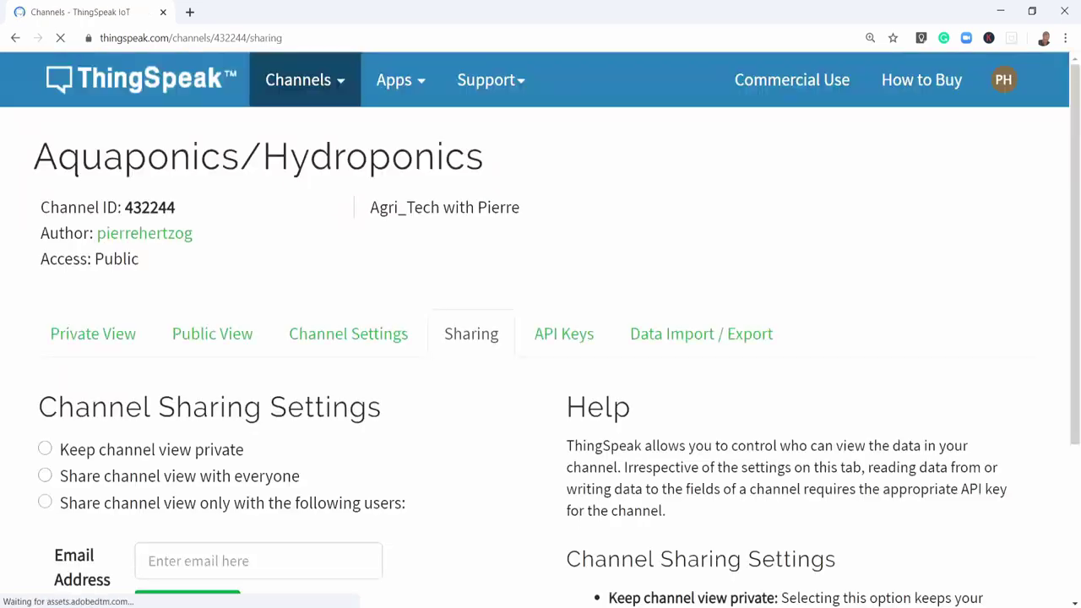
pyautogui.scroll(-3, 540, 338)
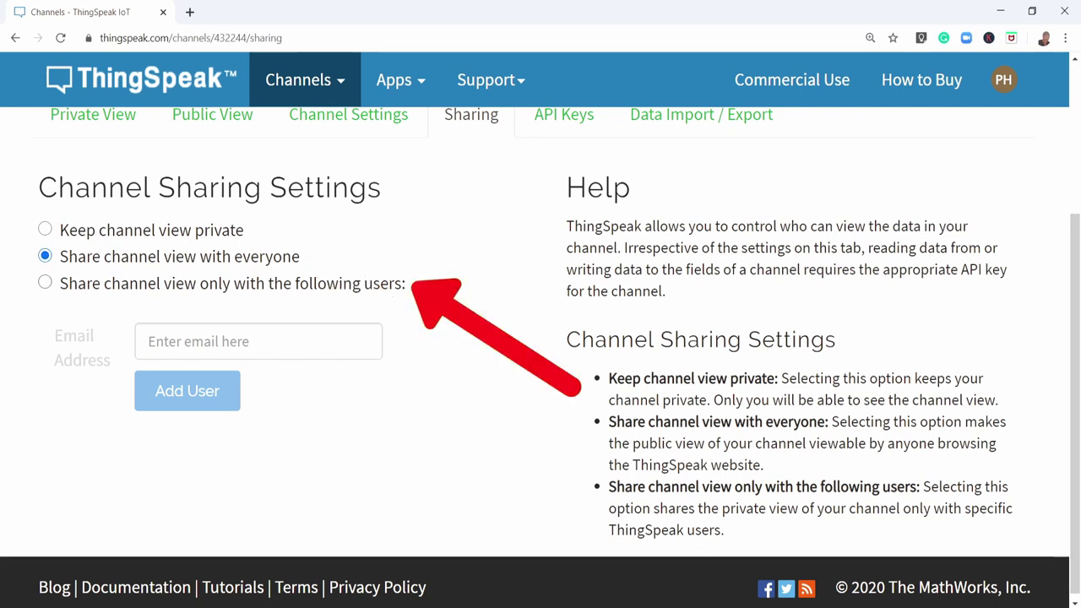
pyautogui.scroll(1, 541, 355)
pyautogui.scroll(1, 541, 355)
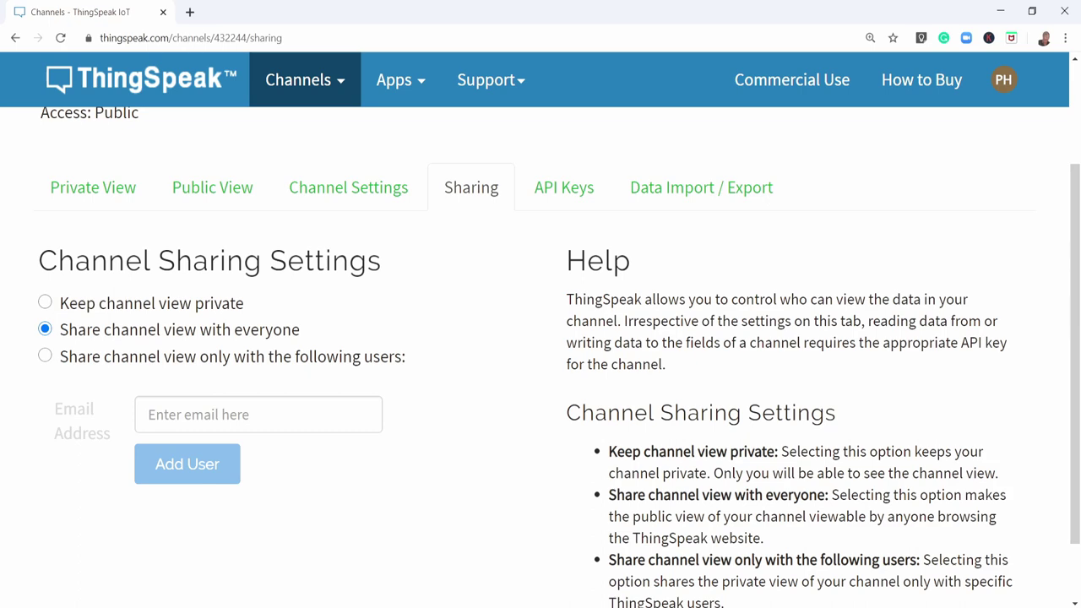
# Step: Review the channel's API Keys page with its write and read keys
pyautogui.click(563, 188)
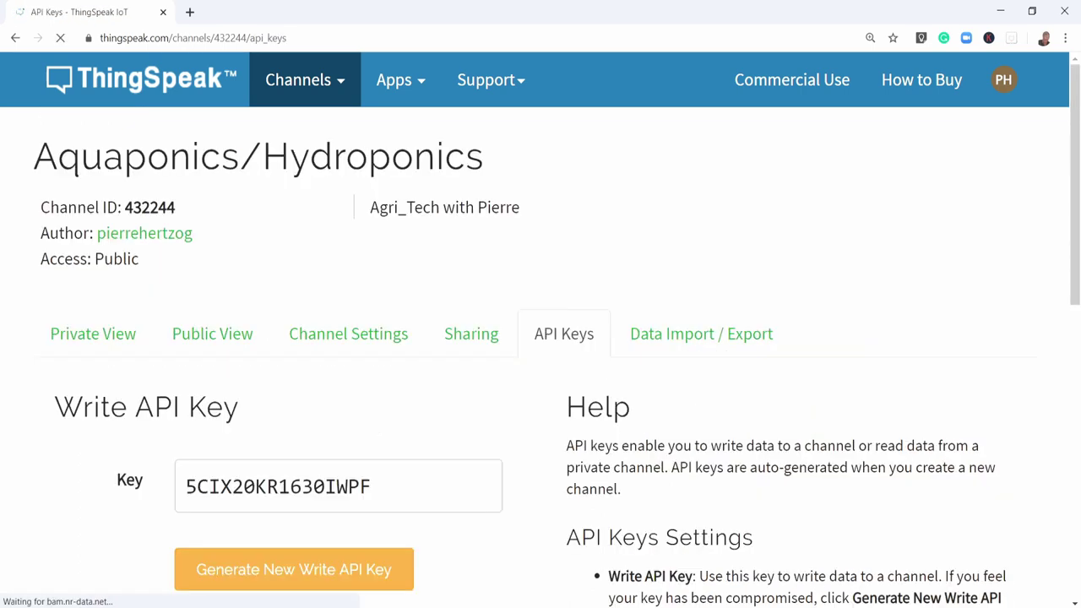
pyautogui.scroll(-3, 541, 354)
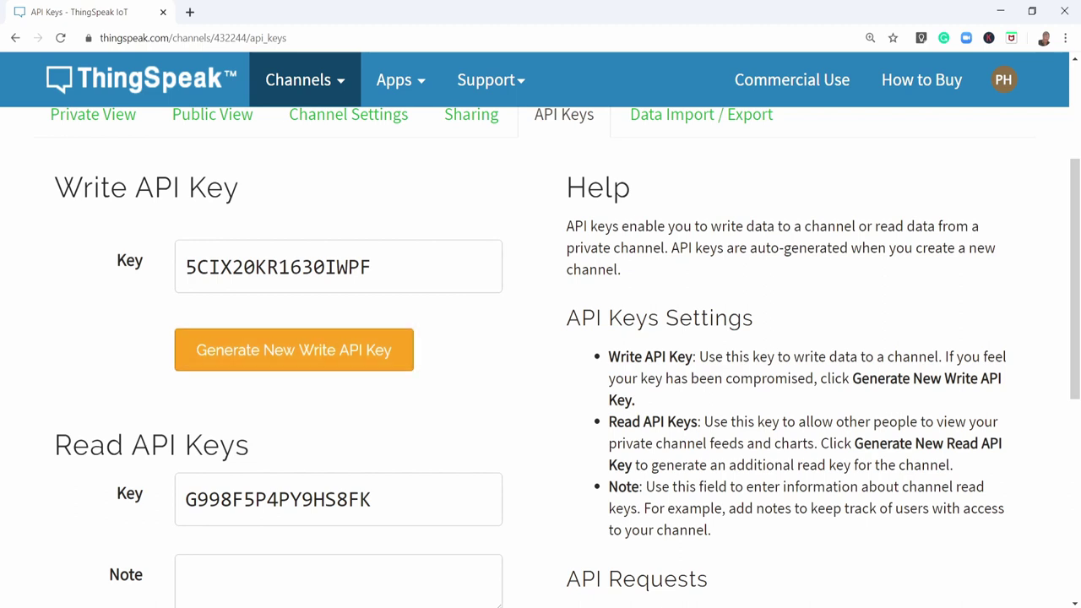
pyautogui.scroll(-3, 294, 350)
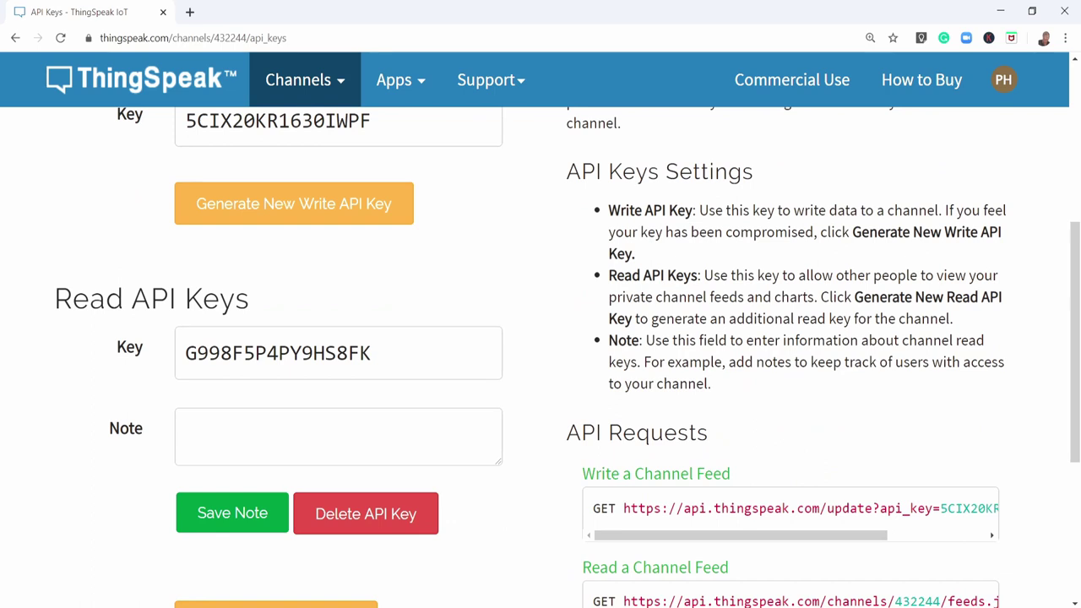
pyautogui.scroll(3, 540, 355)
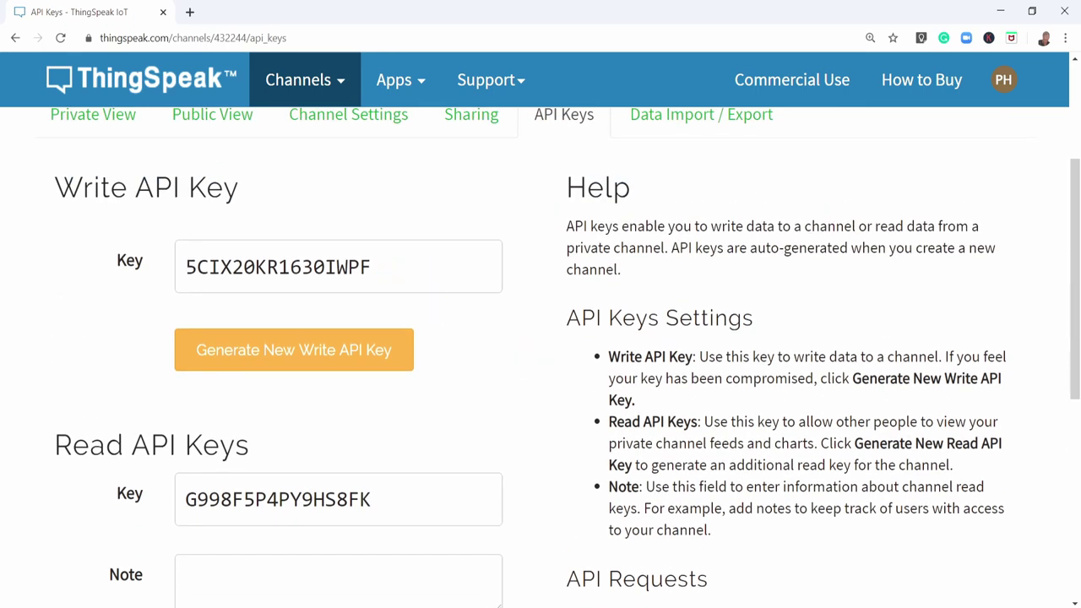
pyautogui.scroll(3, 541, 355)
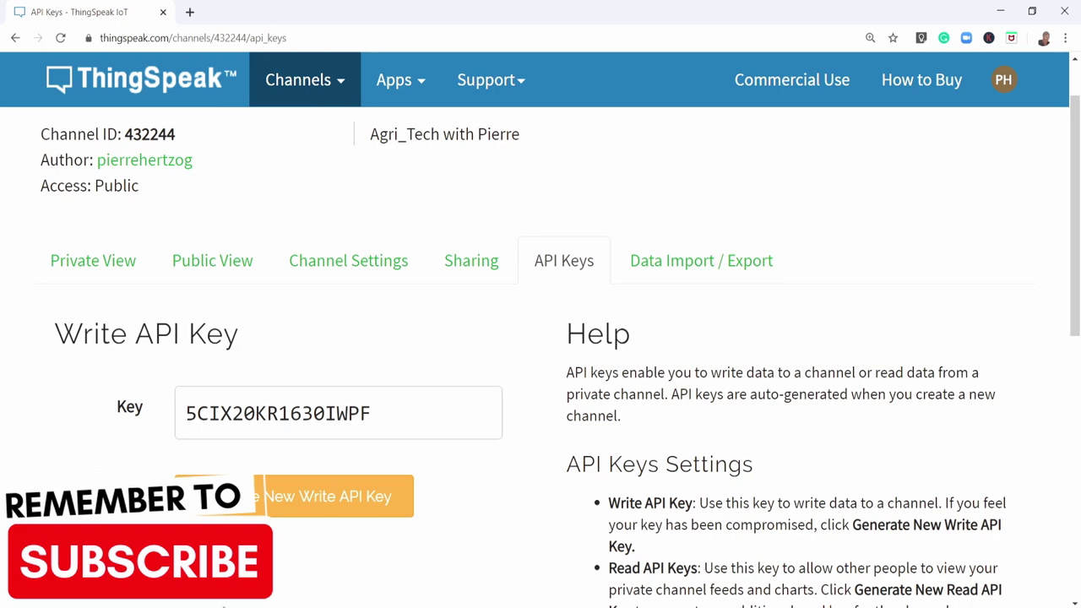
# Step: Review the Data Import / Export page's CSV upload and download forms
pyautogui.click(701, 260)
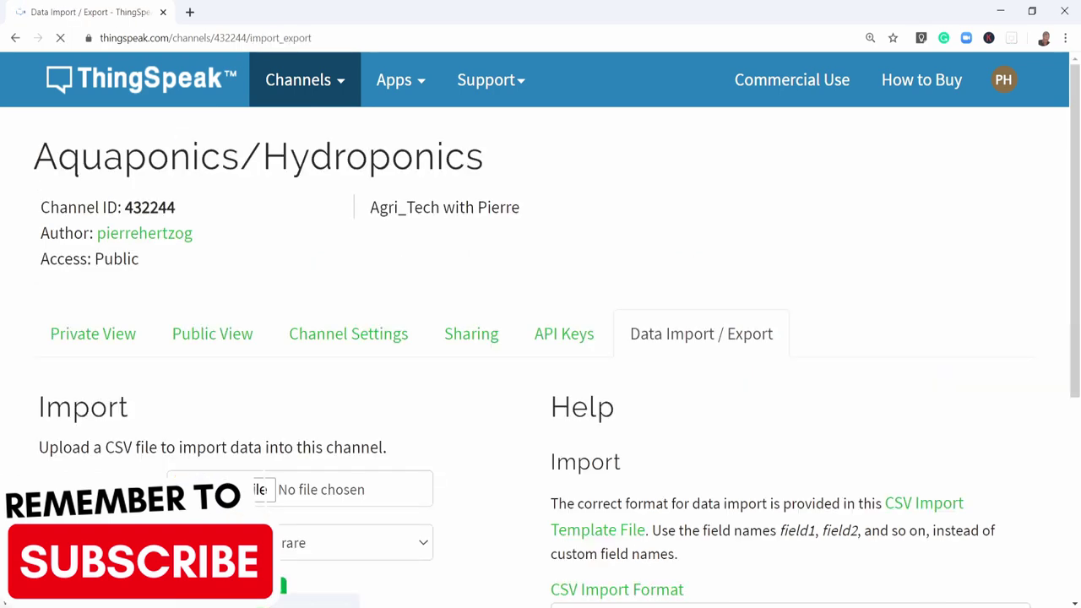
pyautogui.scroll(-2, 540, 355)
pyautogui.scroll(-2, 541, 355)
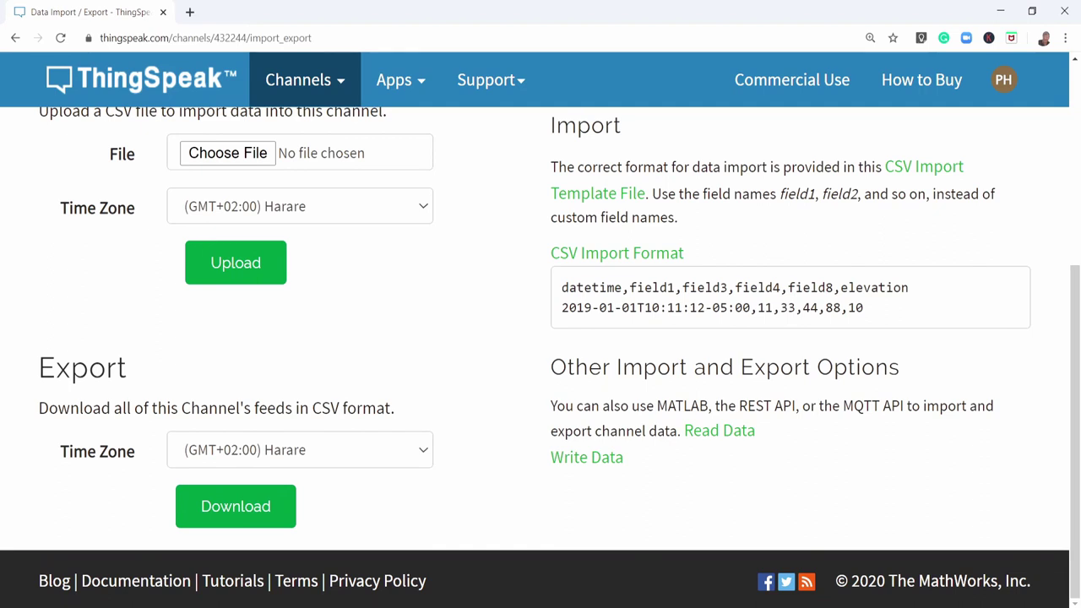
pyautogui.scroll(1, 540, 338)
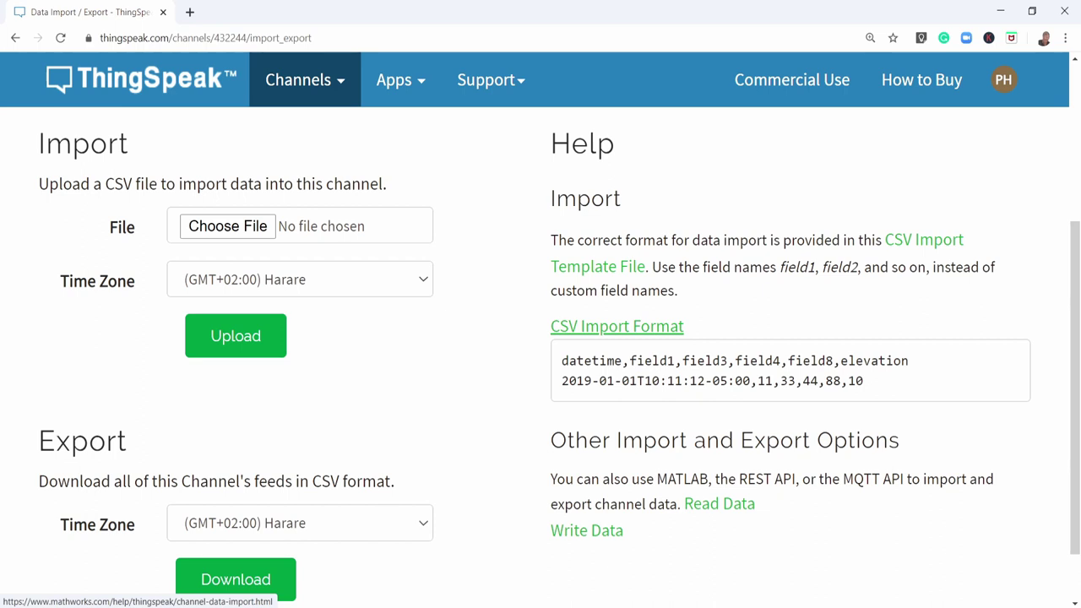
pyautogui.scroll(-1, 617, 326)
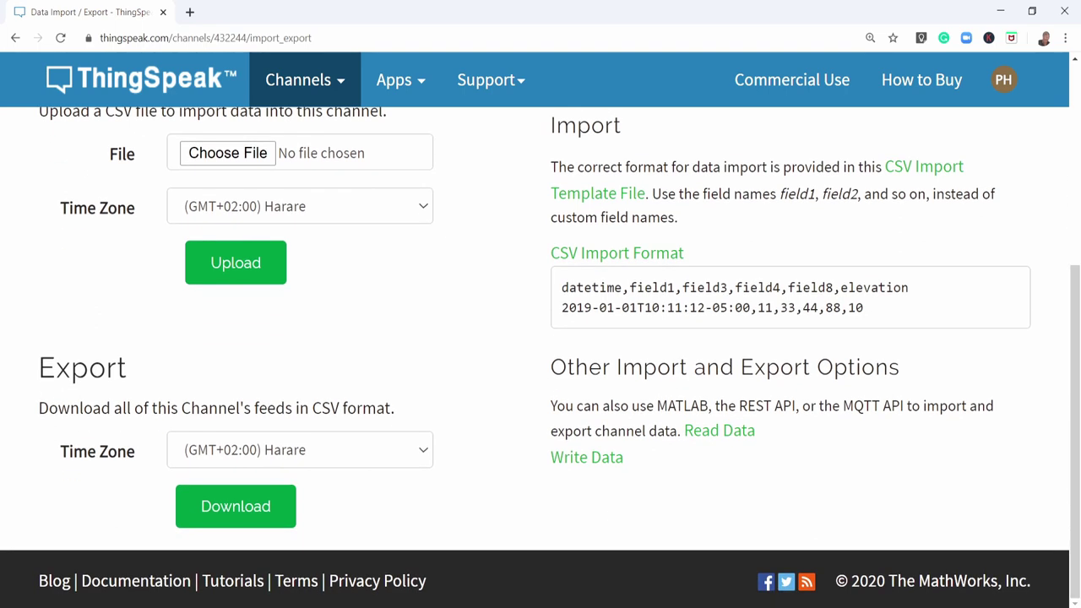
pyautogui.scroll(2, 616, 326)
pyautogui.scroll(2, 540, 337)
pyautogui.scroll(-4, 540, 338)
pyautogui.scroll(2, 541, 338)
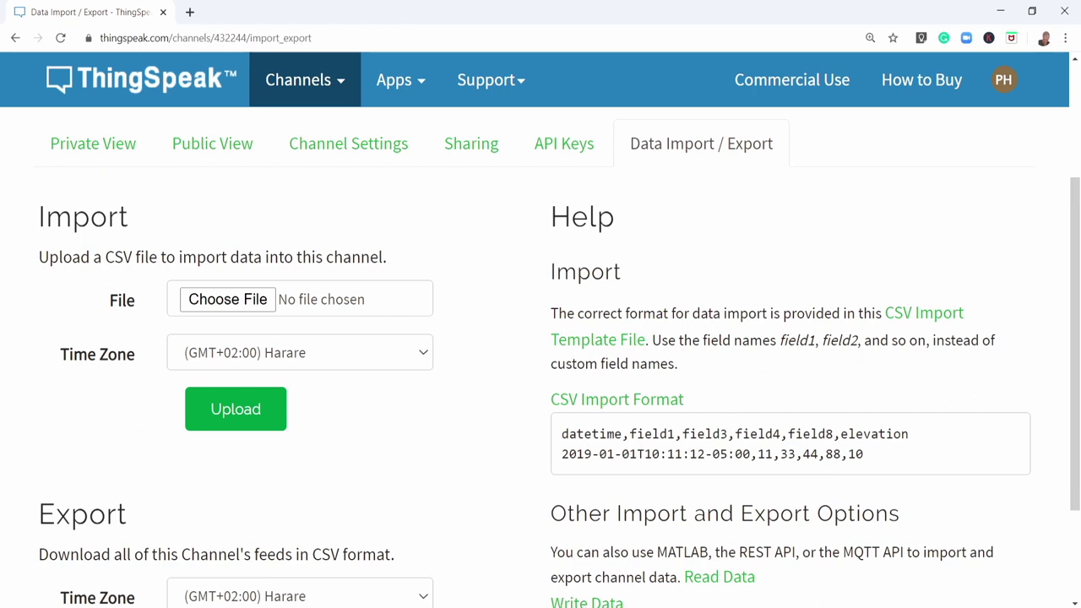
pyautogui.scroll(1, 541, 355)
pyautogui.scroll(1, 541, 355)
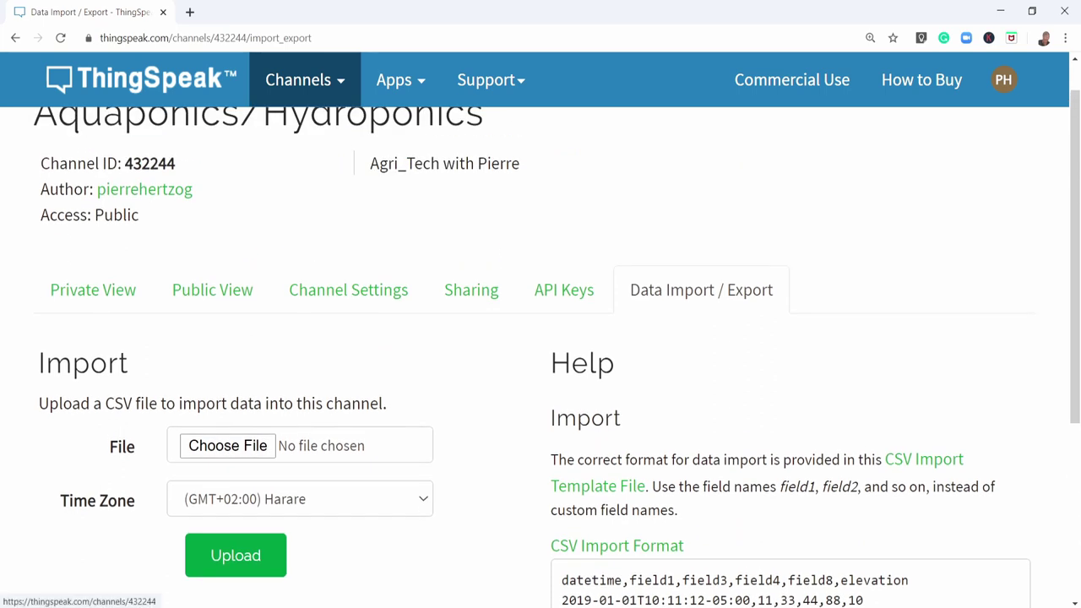
# Step: Browse the Public View stats and the Field 1, Field 2 and Field 3 charts
pyautogui.click(212, 290)
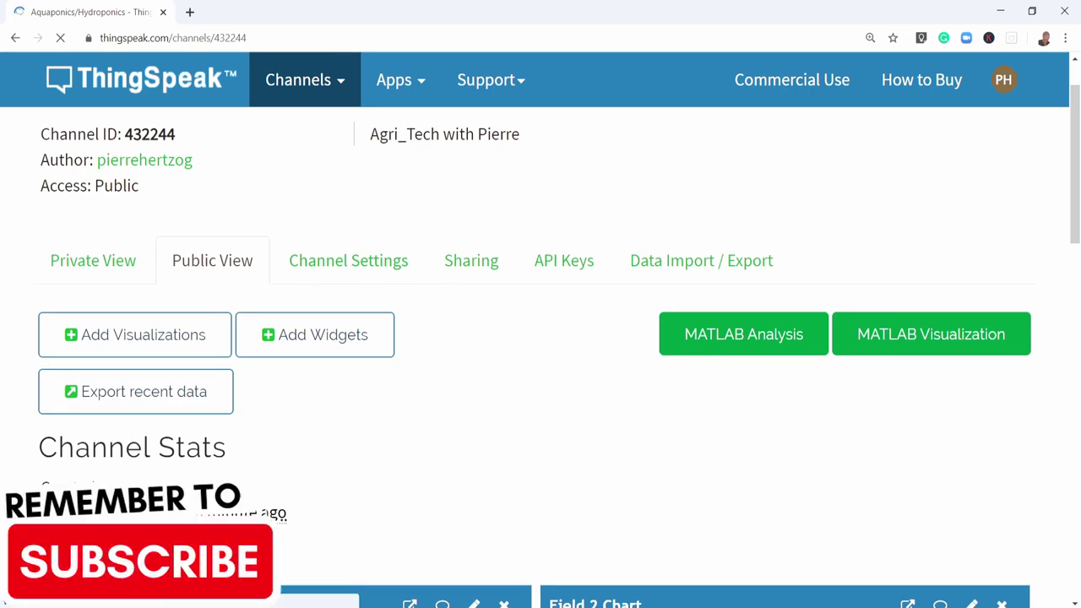
pyautogui.scroll(-1, 372, 219)
pyautogui.scroll(-3, 372, 219)
pyautogui.scroll(-2, 372, 220)
pyautogui.scroll(-3, 372, 220)
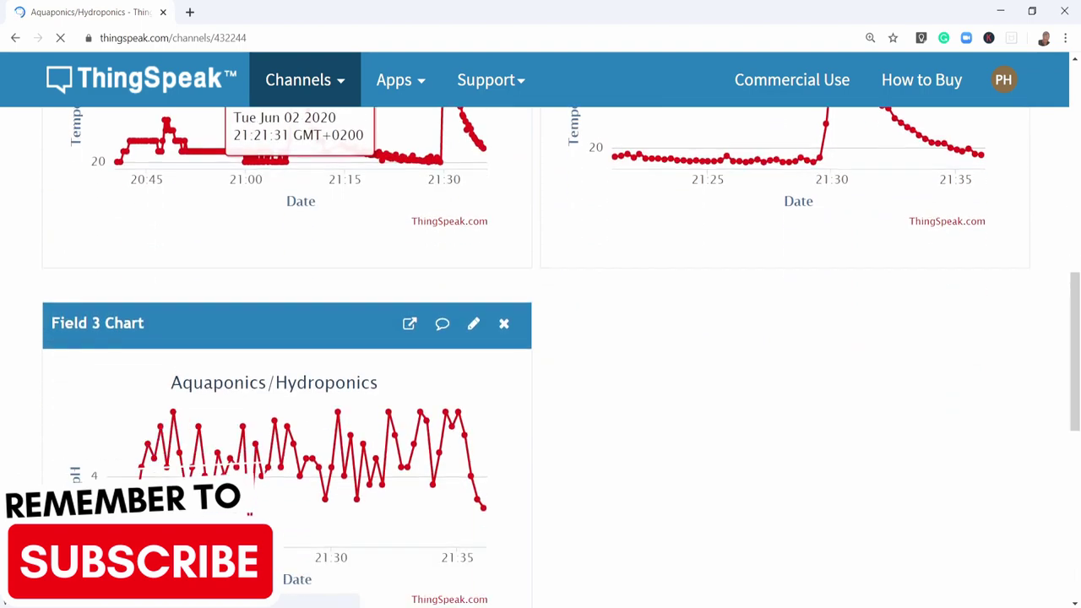
pyautogui.scroll(-2, 321, 380)
pyautogui.scroll(2, 321, 380)
pyautogui.scroll(2, 321, 380)
pyautogui.scroll(2, 321, 380)
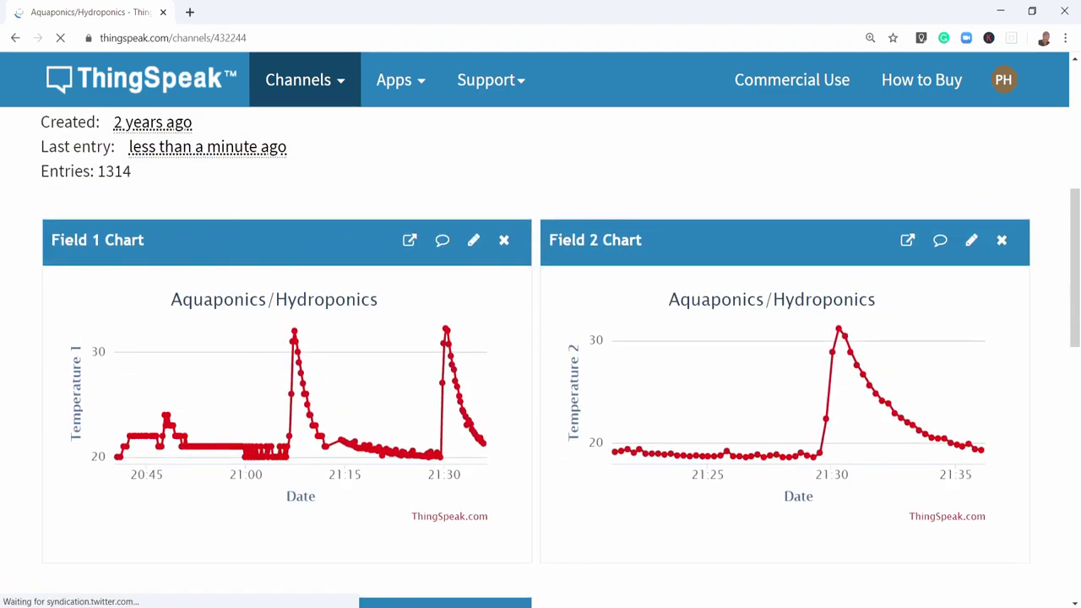
pyautogui.scroll(3, 93, 338)
pyautogui.scroll(1, 93, 338)
pyautogui.scroll(2, 93, 338)
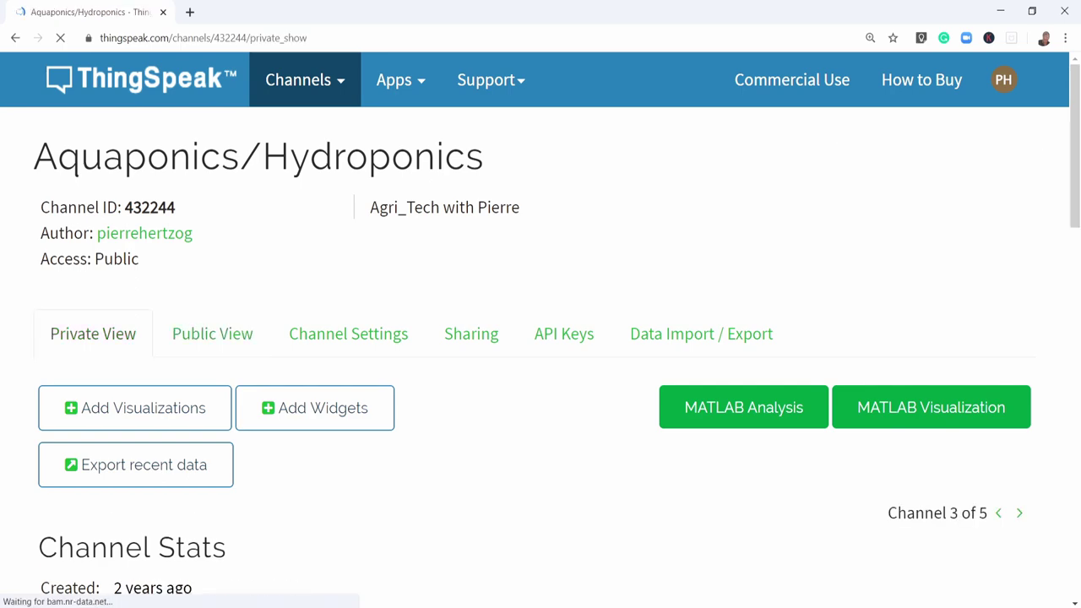
pyautogui.scroll(-4, 540, 354)
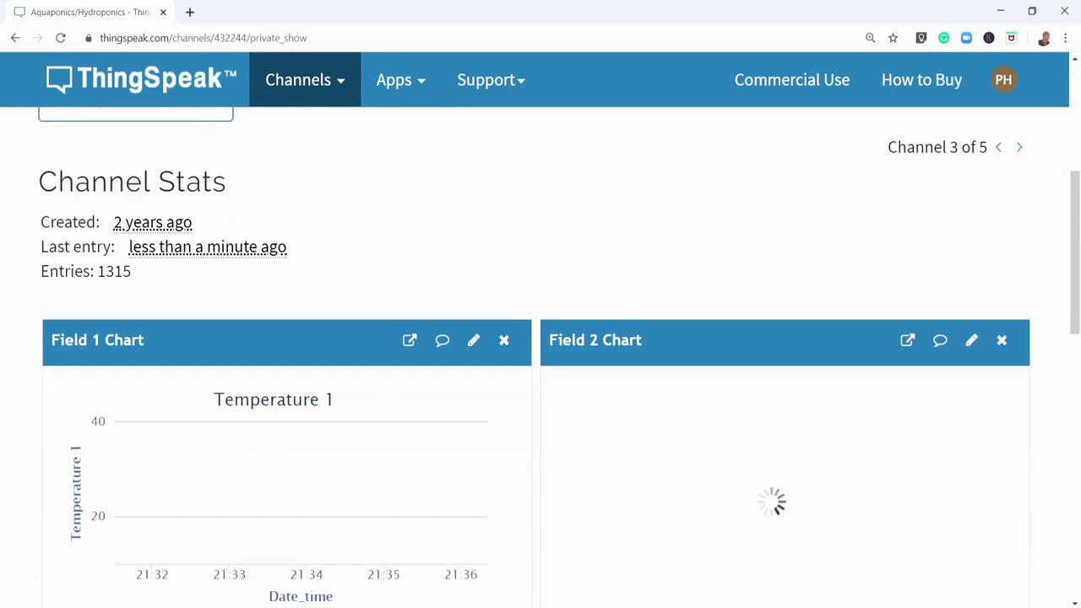
pyautogui.scroll(-3, 541, 355)
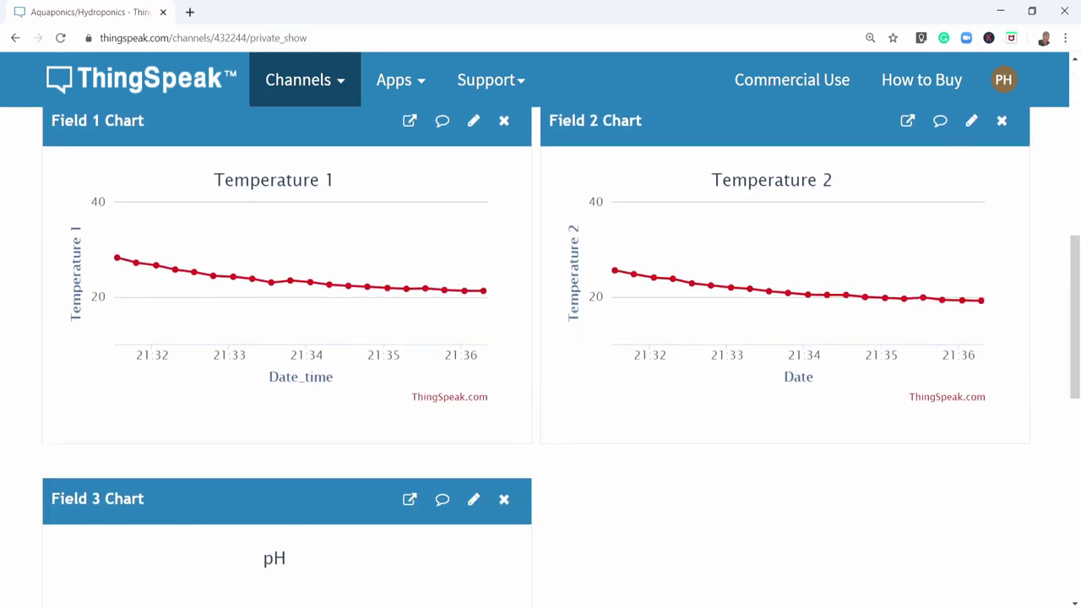
pyautogui.scroll(2, 380, 422)
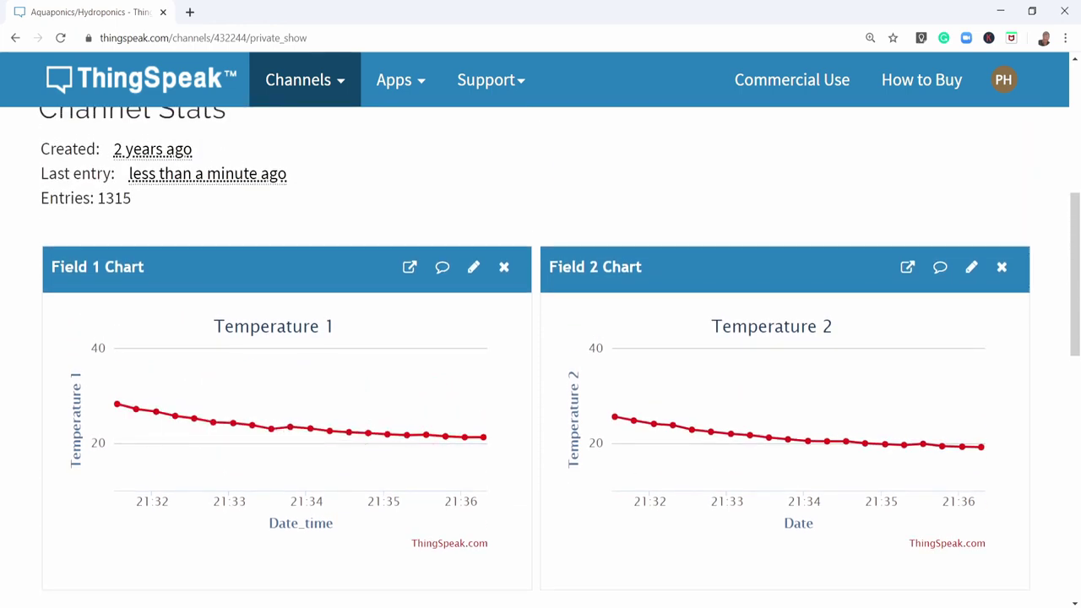
# Step: Open the Field 1 chart options and look through chart types, keeping line
pyautogui.click(473, 266)
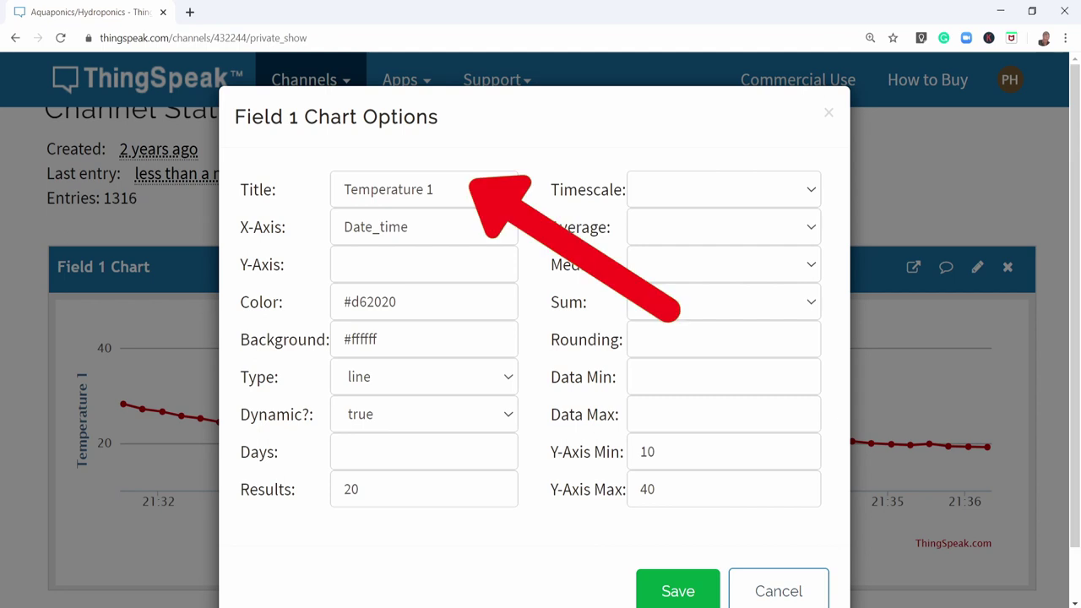
pyautogui.scroll(-2, 534, 338)
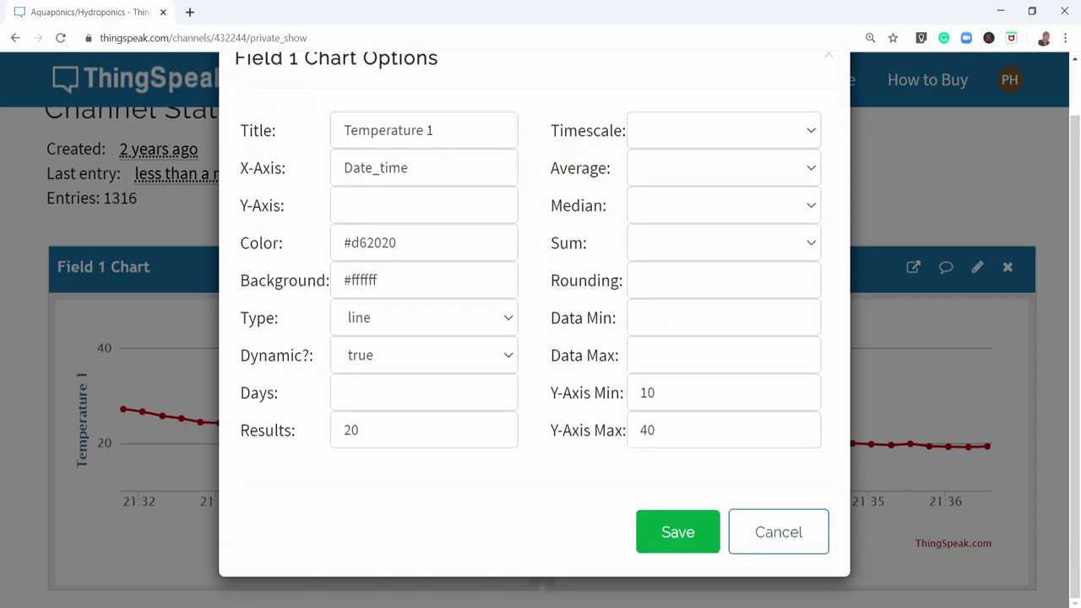
pyautogui.click(424, 318)
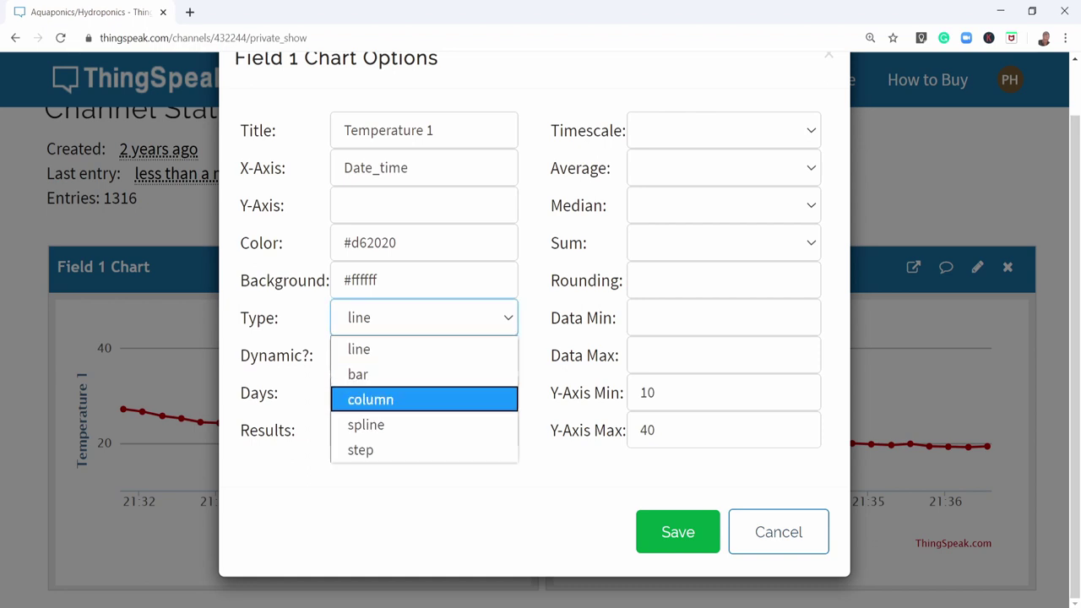
pyautogui.press('Down')
pyautogui.press('Up')
pyautogui.press('Up')
pyautogui.press('Escape')
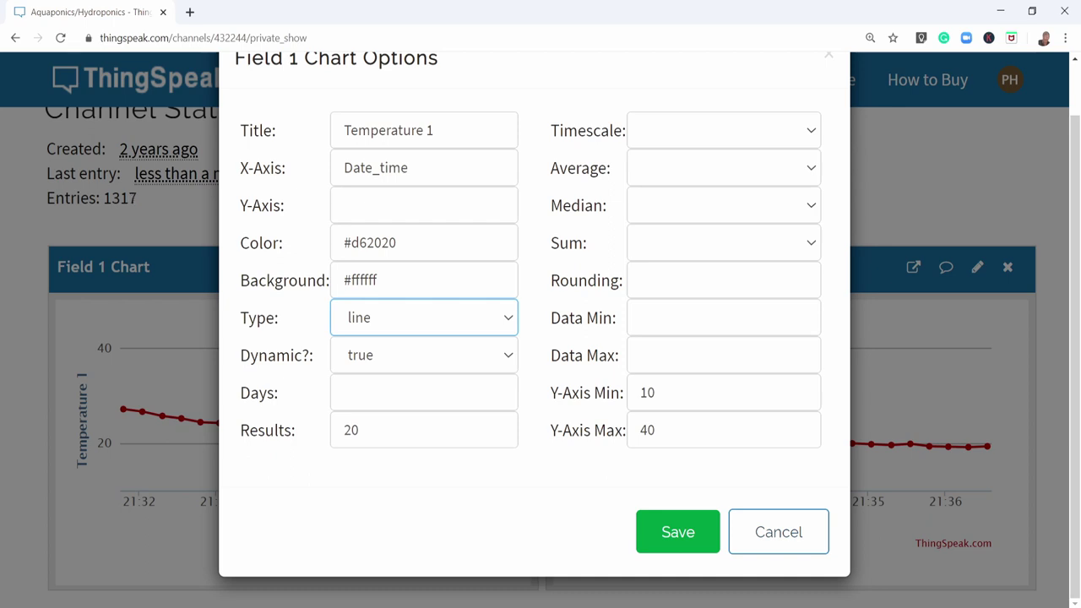
# Step: Check the Days and Results (20) settings and edit the Y-Axis Min value
pyautogui.click(344, 392)
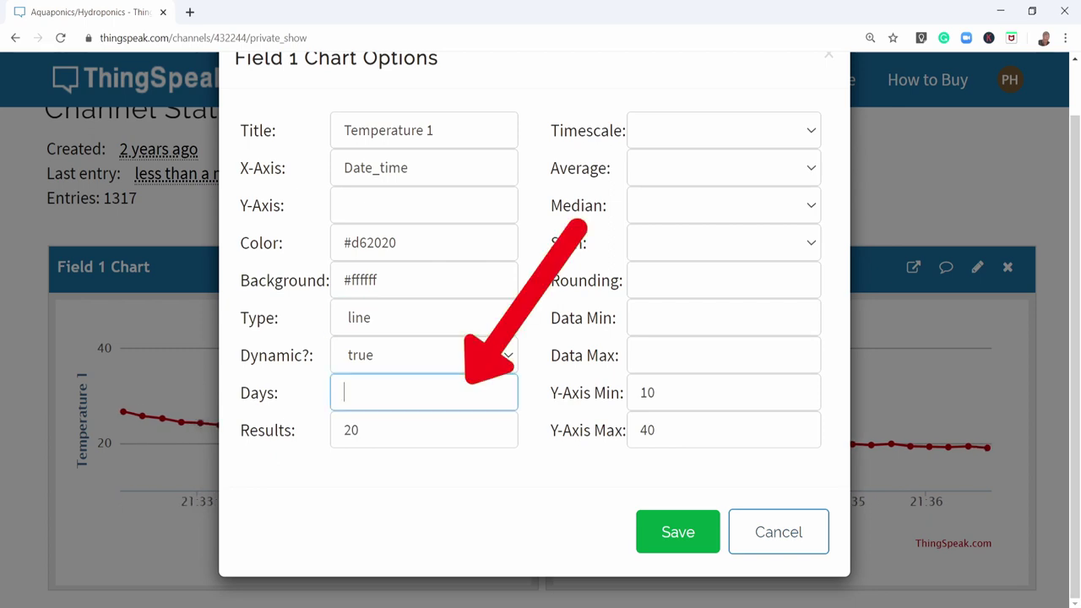
pyautogui.click(372, 430)
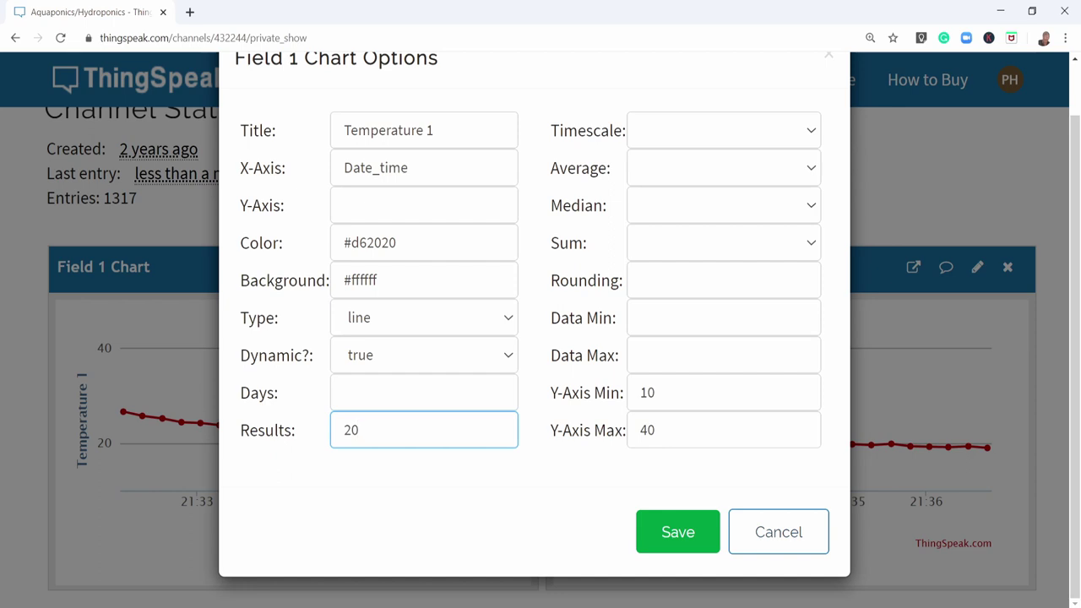
pyautogui.moveTo(655, 393); pyautogui.dragTo(648, 393)
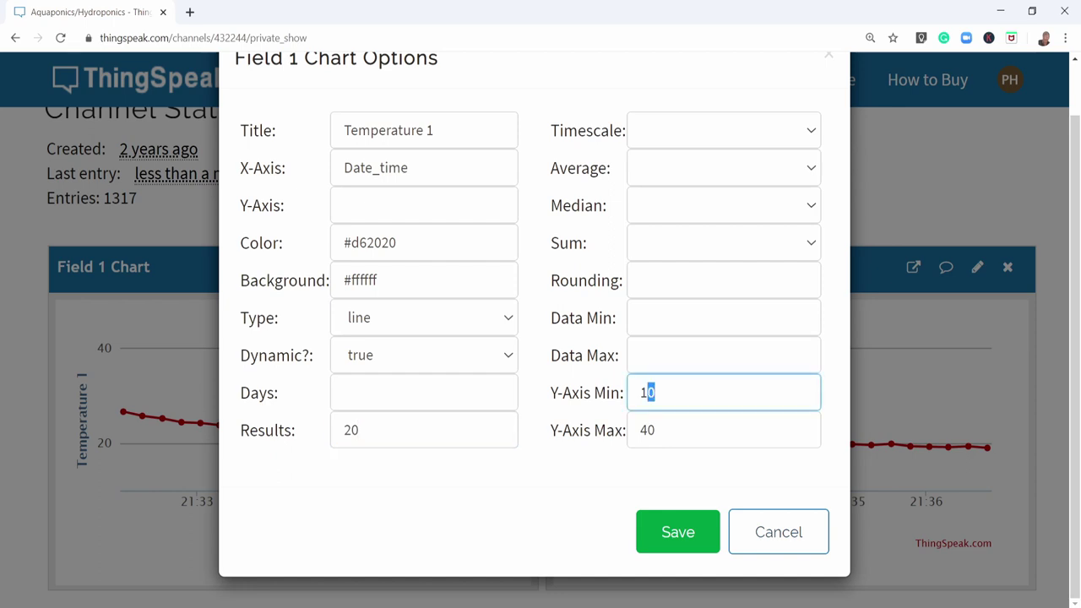
pyautogui.write('0')
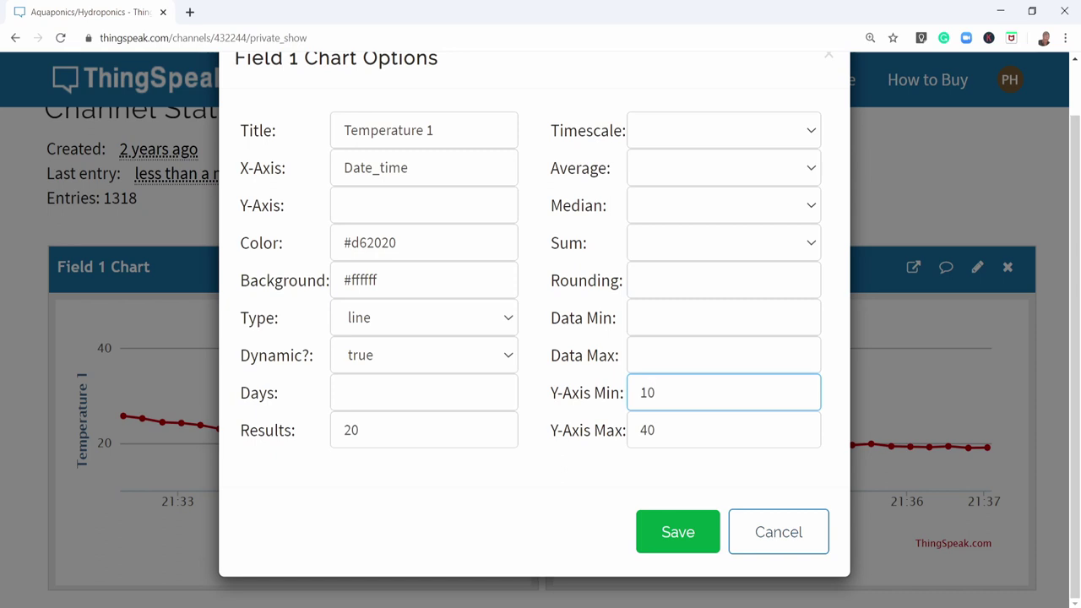
# Step: Save the Field 1 chart options and look over the channel's charts again
pyautogui.click(678, 531)
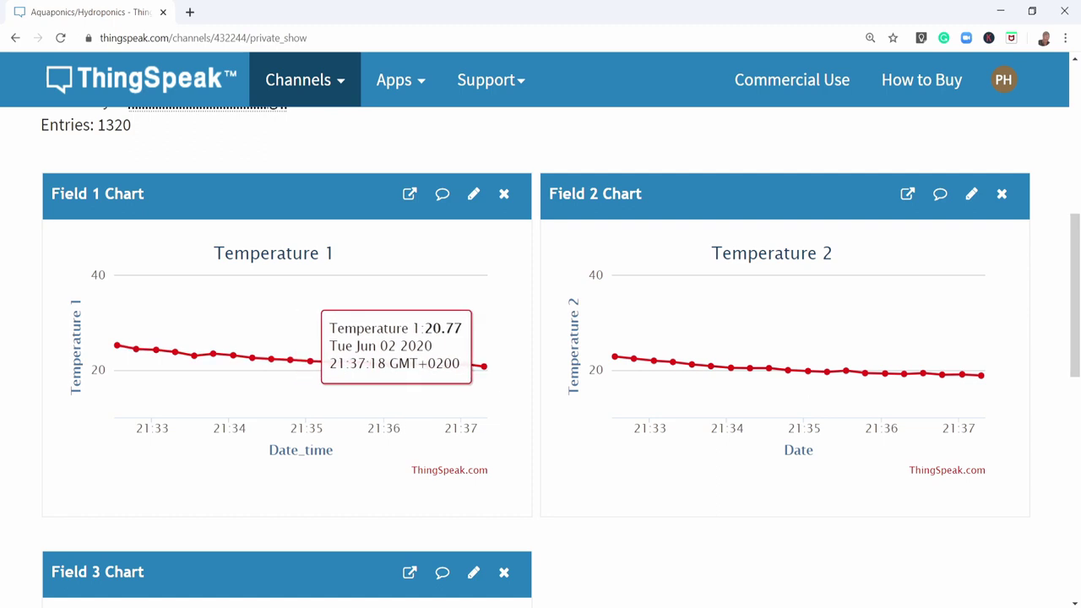
pyautogui.scroll(-1, 541, 338)
pyautogui.scroll(-1, 540, 338)
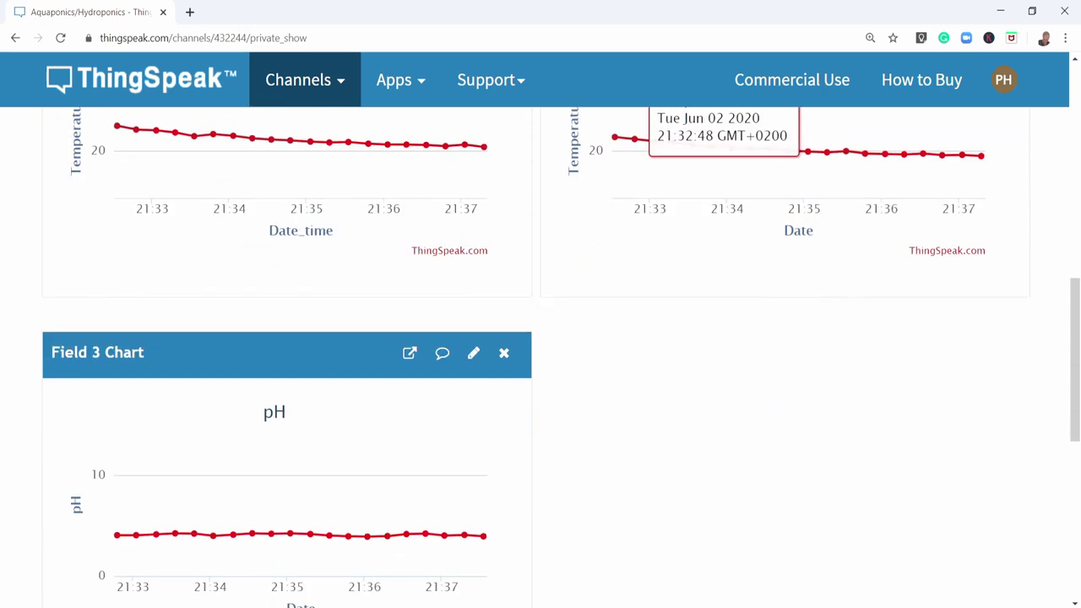
pyautogui.scroll(-2, 540, 338)
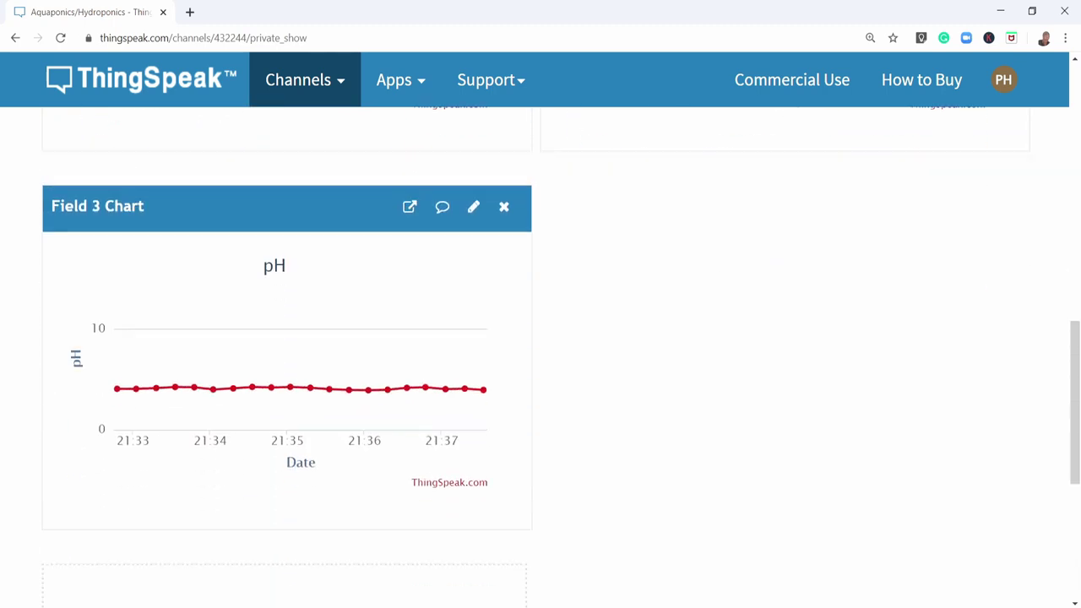
pyautogui.scroll(4, 731, 422)
pyautogui.scroll(-1, 731, 422)
pyautogui.scroll(2, 730, 422)
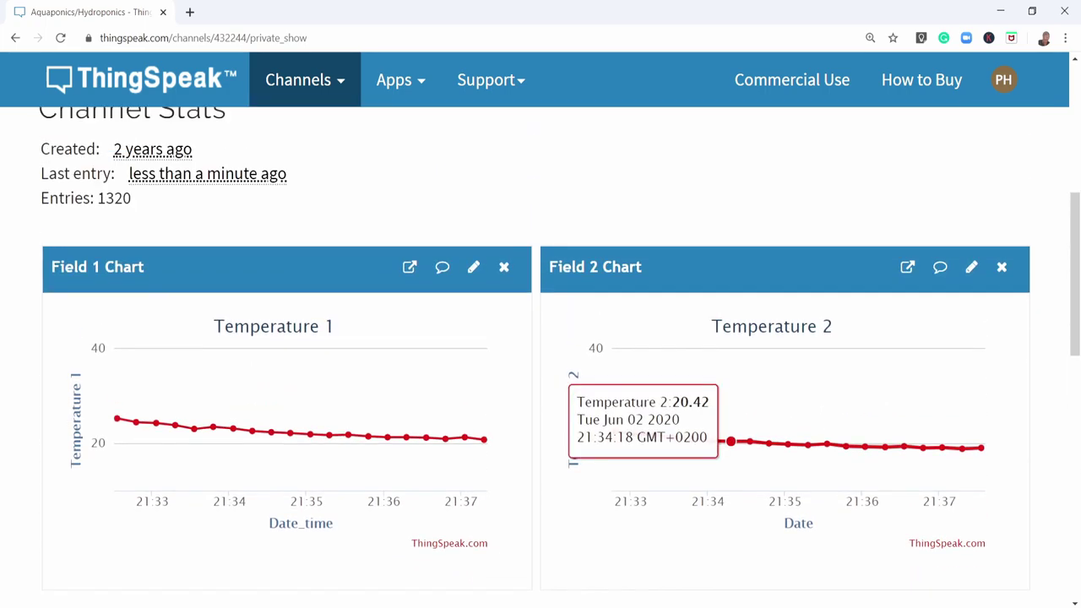
pyautogui.scroll(4, 730, 441)
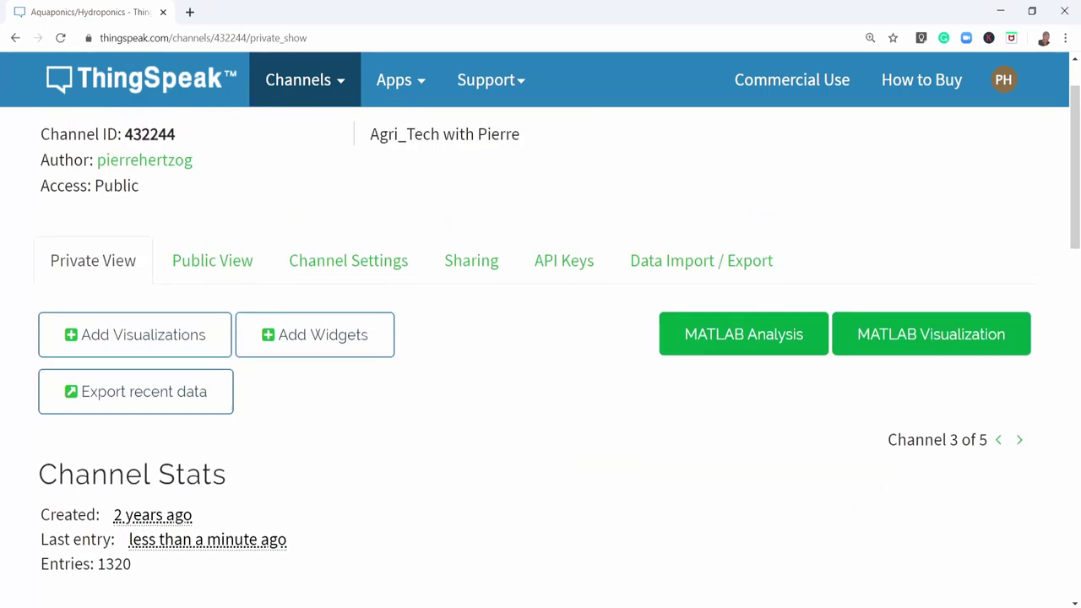
# Step: Open the Add Widgets picker on the channel's Private View tab
pyautogui.click(315, 335)
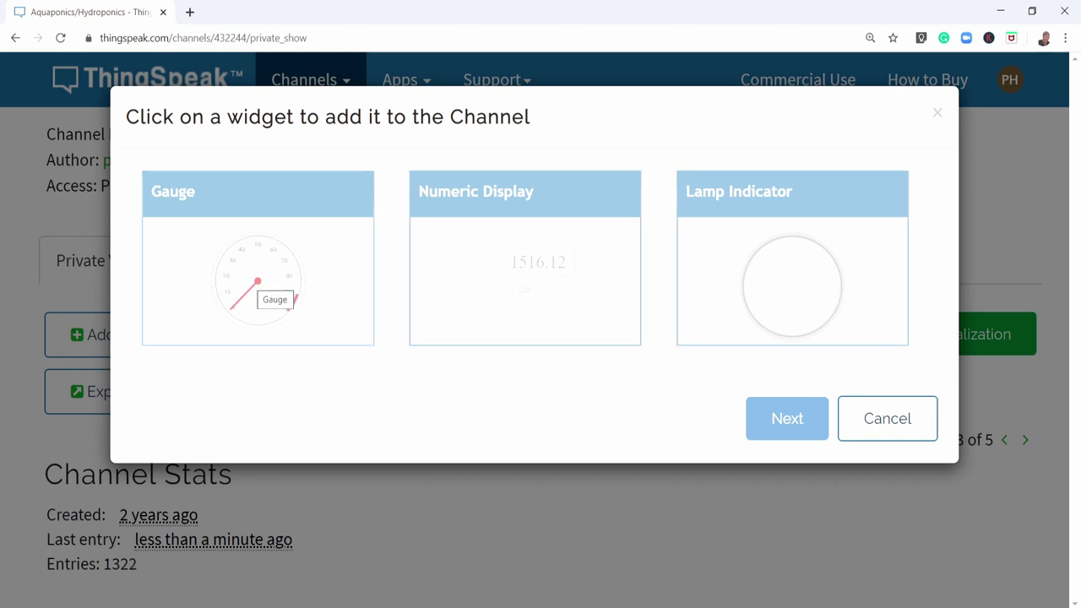
# Step: Add a Gauge widget and point it at Field 3, the pH data
pyautogui.click(258, 270)
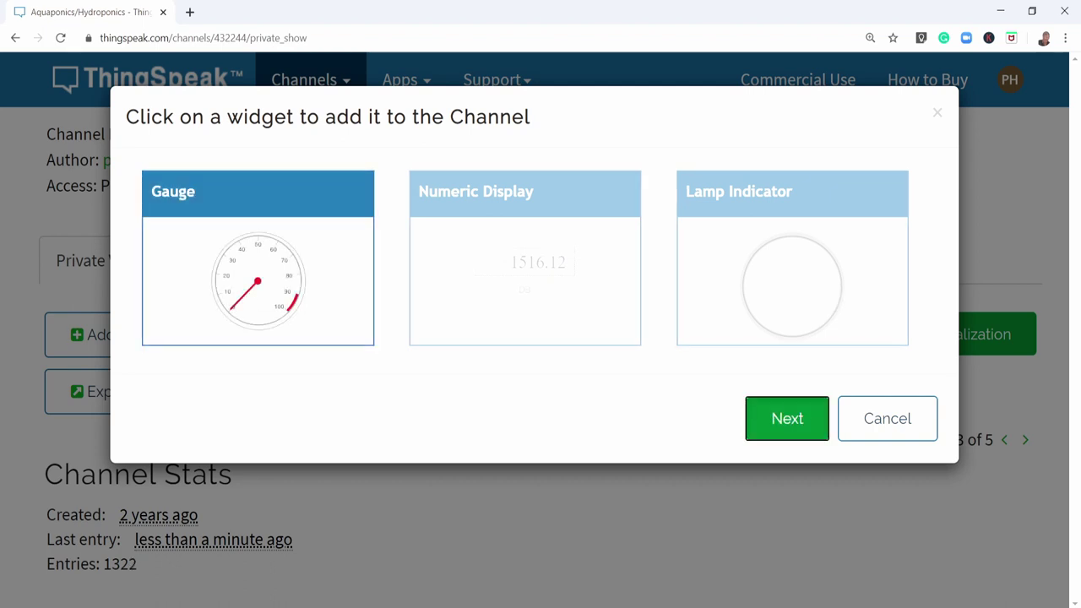
pyautogui.click(786, 418)
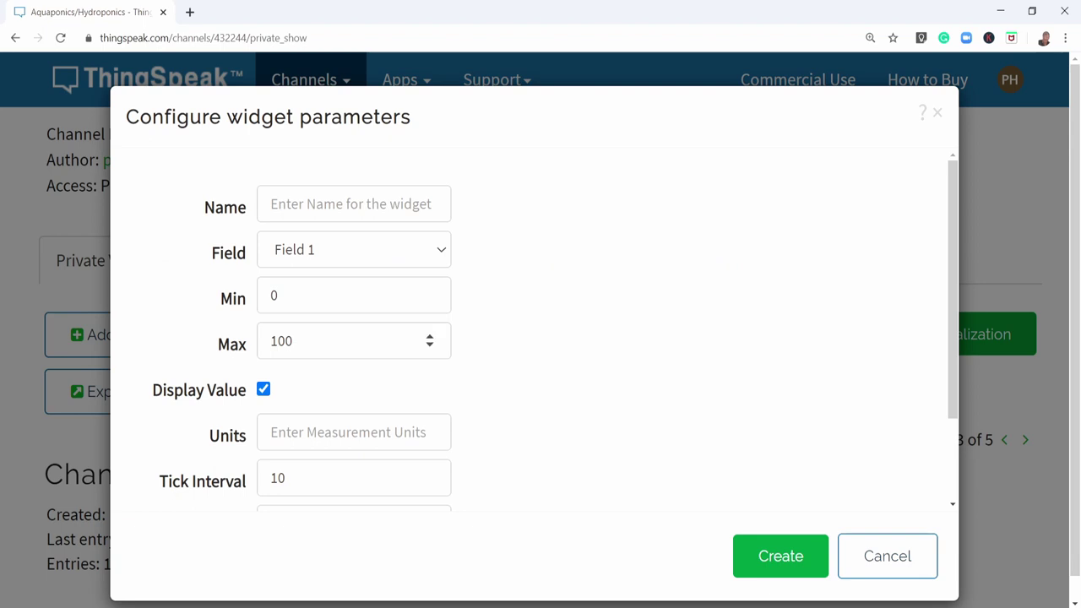
pyautogui.click(354, 249)
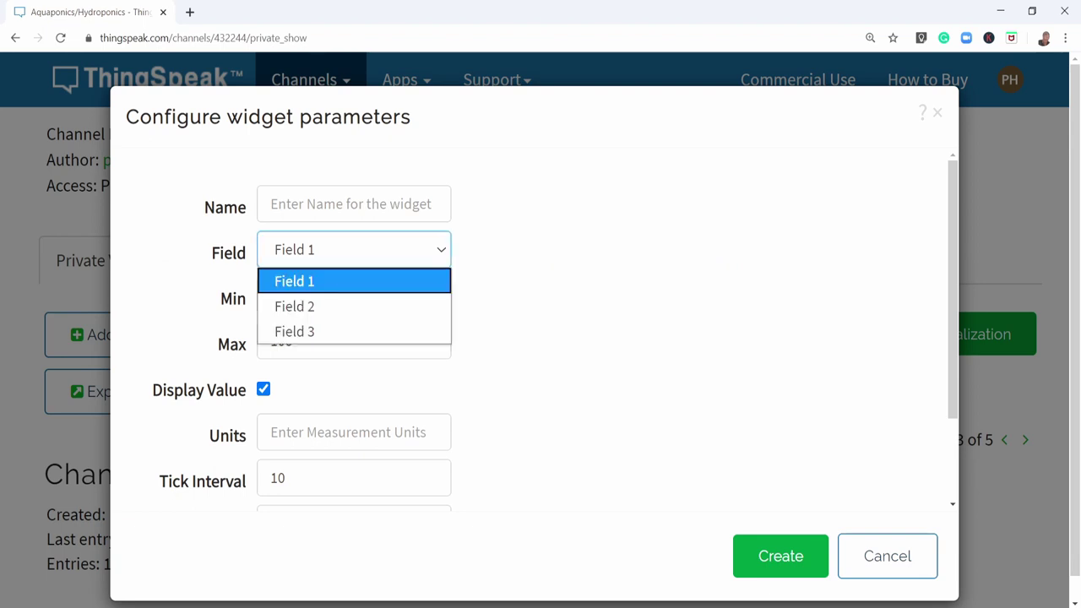
pyautogui.press('Down')
pyautogui.press('Down')
pyautogui.press('Return')
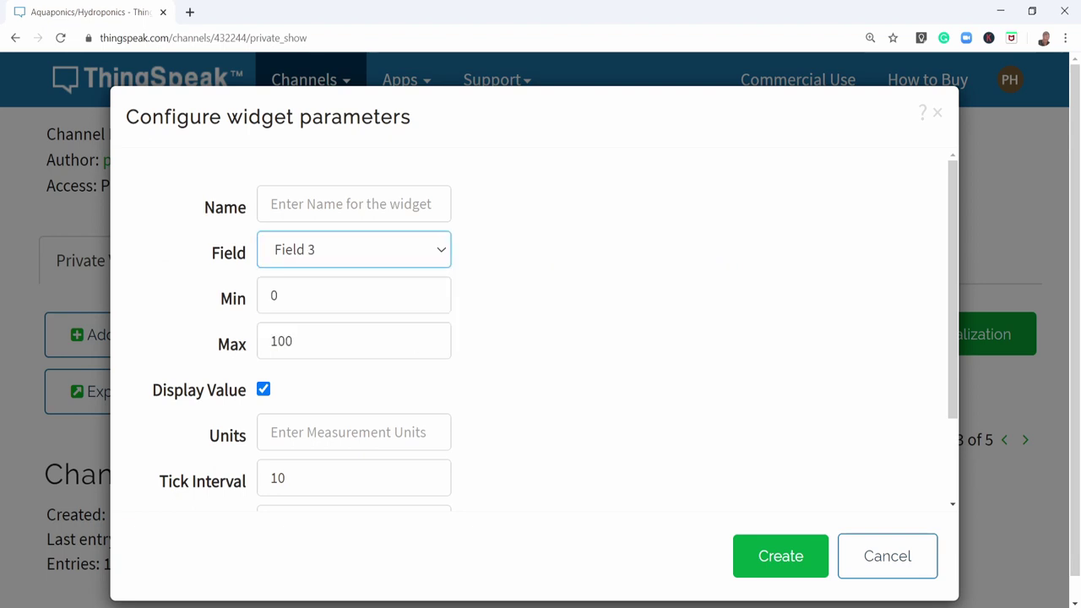
# Step: Give the gauge Min 0, Max 14, tick interval 1 and 15-second updates
pyautogui.click(346, 294)
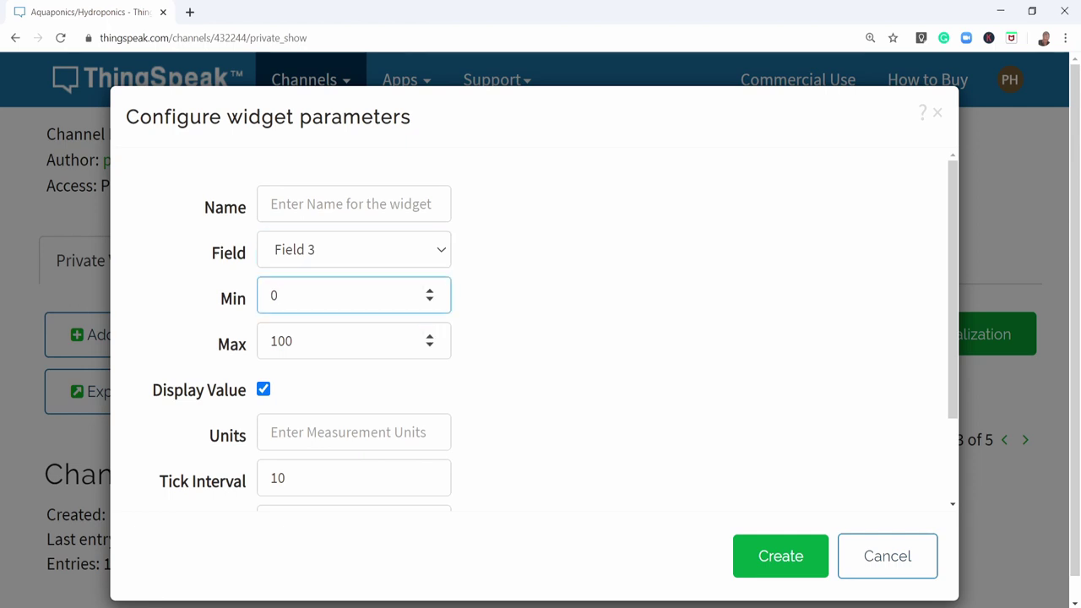
pyautogui.moveTo(296, 340); pyautogui.dragTo(269, 341)
pyautogui.write('14')
pyautogui.scroll(-2, 533, 338)
pyautogui.press('Tab')
pyautogui.press('Tab')
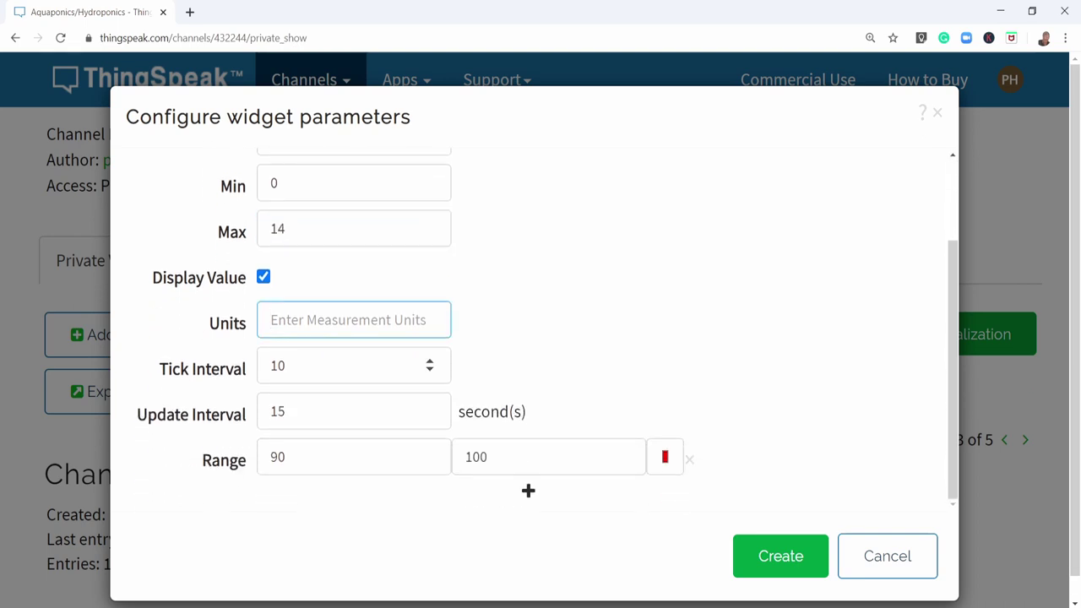
pyautogui.scroll(-1, 532, 337)
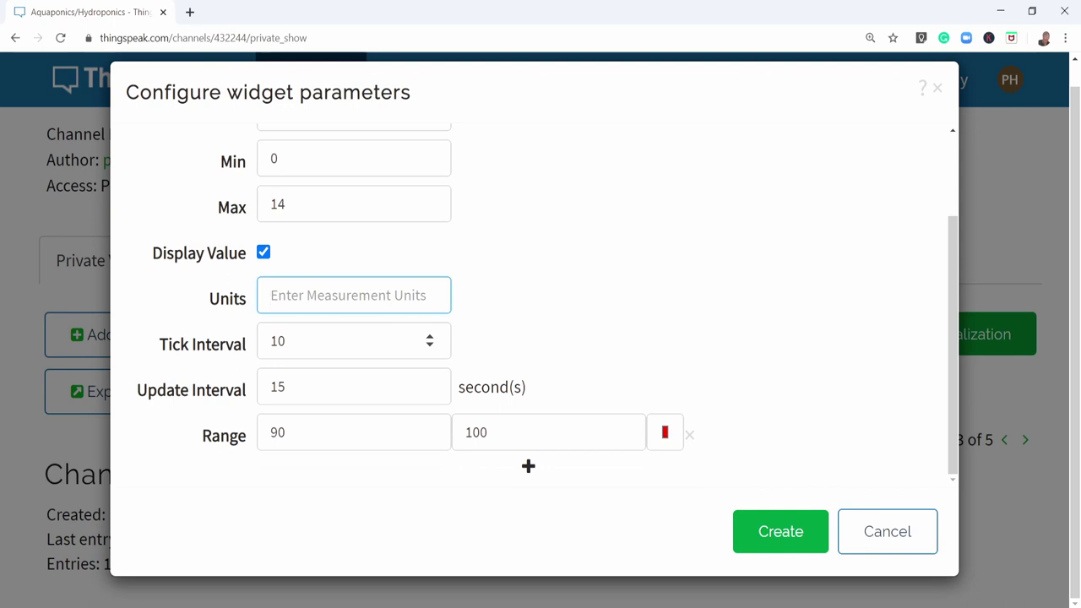
pyautogui.press('Tab')
pyautogui.press('BackSpace')
pyautogui.press('Tab')
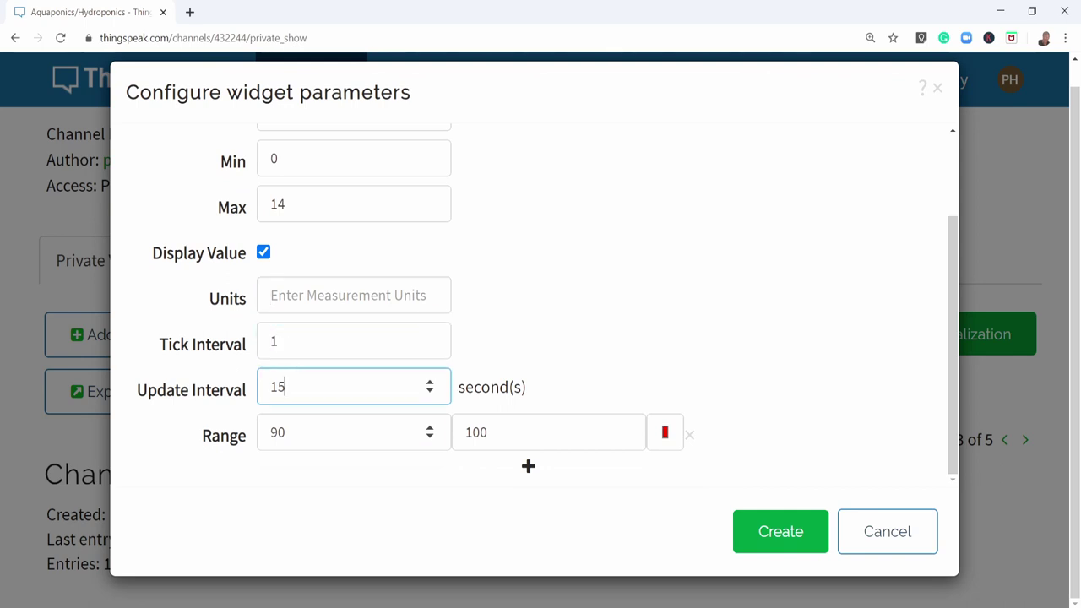
pyautogui.press('Tab')
pyautogui.hotkey('shift', 'Left')
pyautogui.hotkey('shift', 'Left')
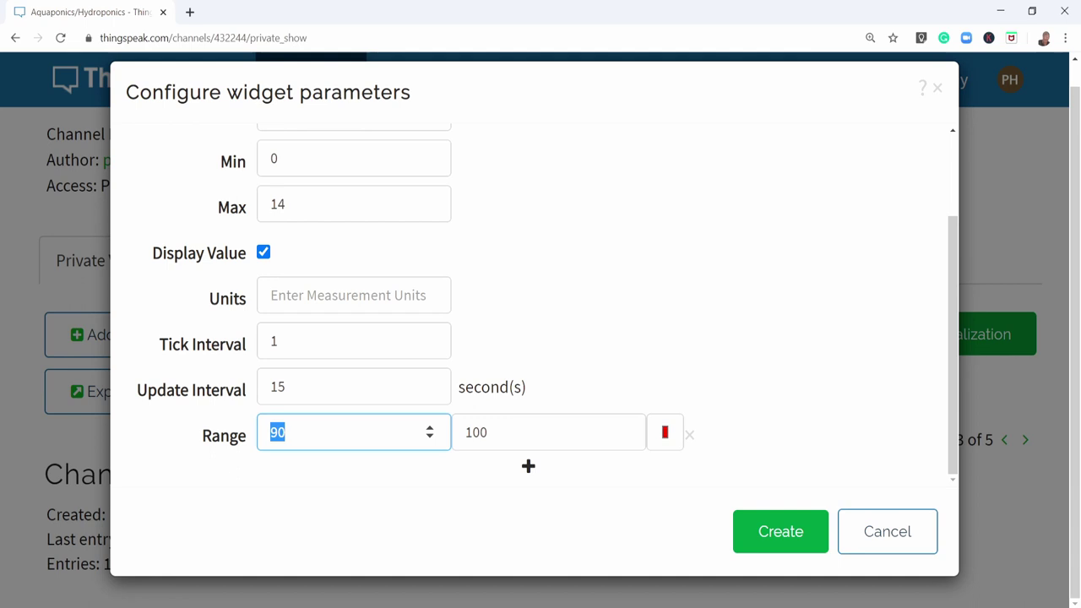
# Step: Set the gauge's first range to 0–4
pyautogui.write('1')
pyautogui.hotkey('shift', 'Left')
pyautogui.write('0')
pyautogui.press('Tab')
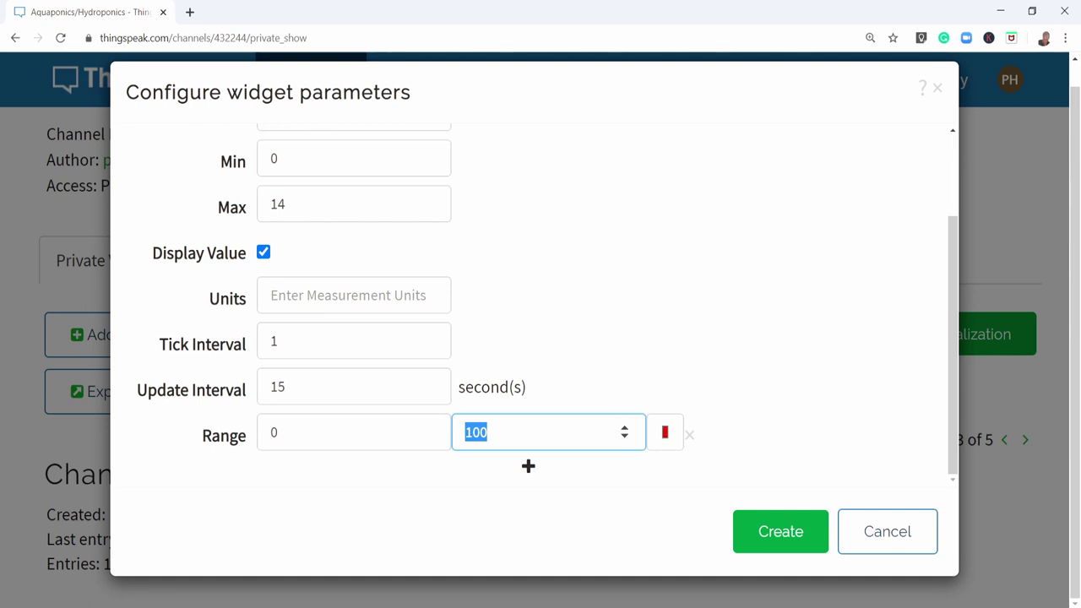
pyautogui.write('4')
# Step: Add a bright green second range from 4.5 to 8
pyautogui.click(528, 466)
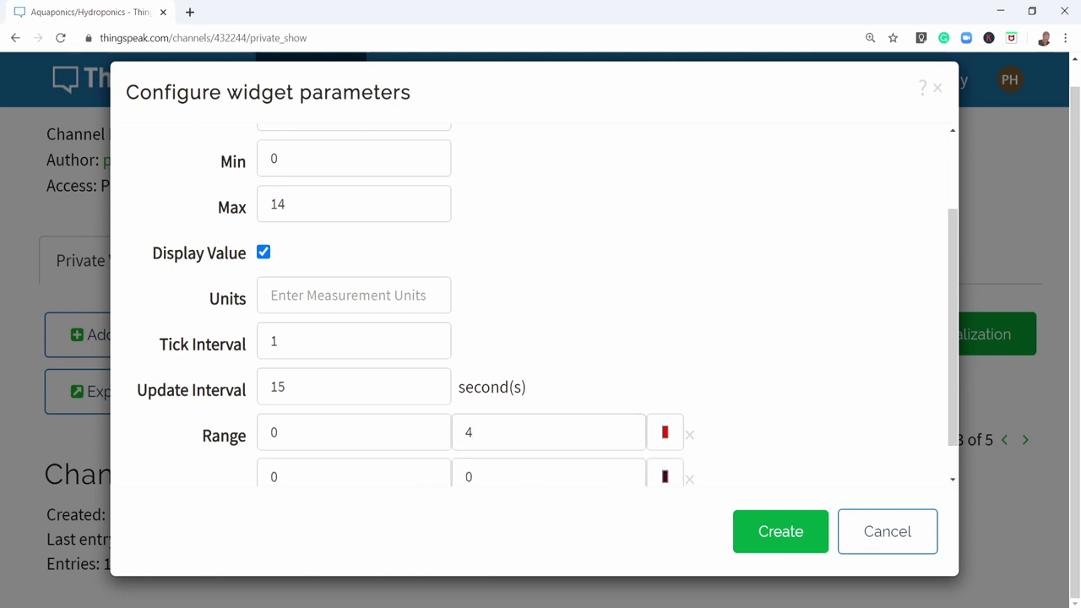
pyautogui.click(665, 476)
pyautogui.moveTo(754, 357); pyautogui.dragTo(832, 357)
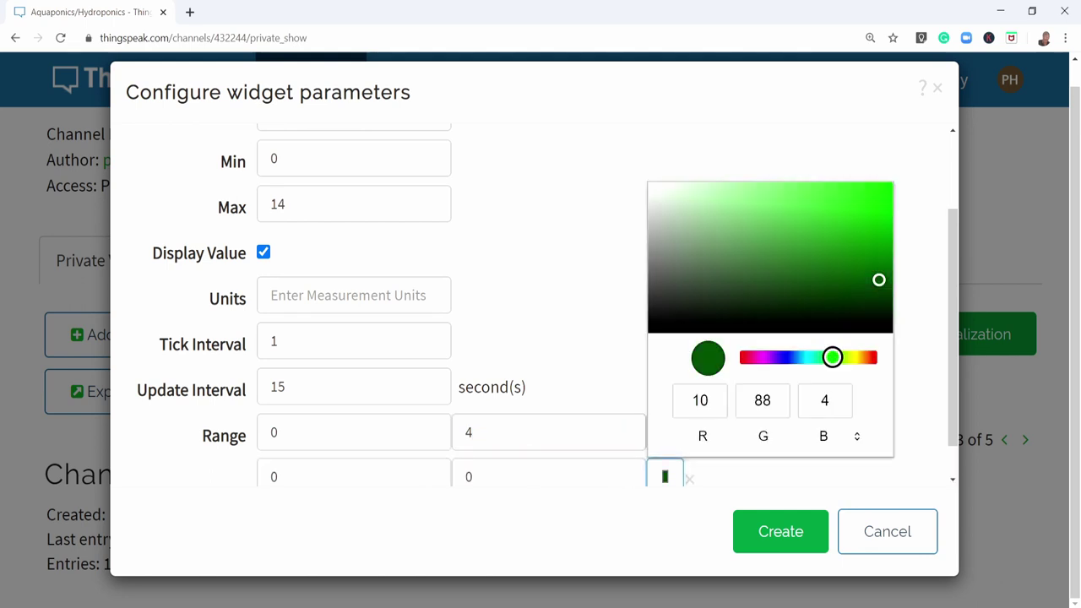
pyautogui.click(870, 189)
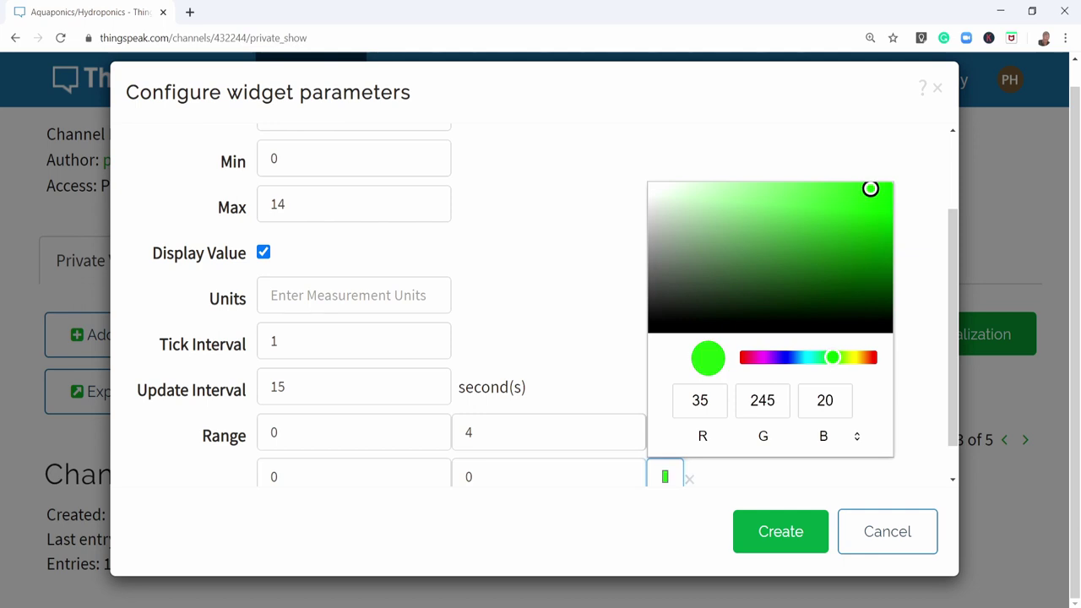
pyautogui.click(346, 476)
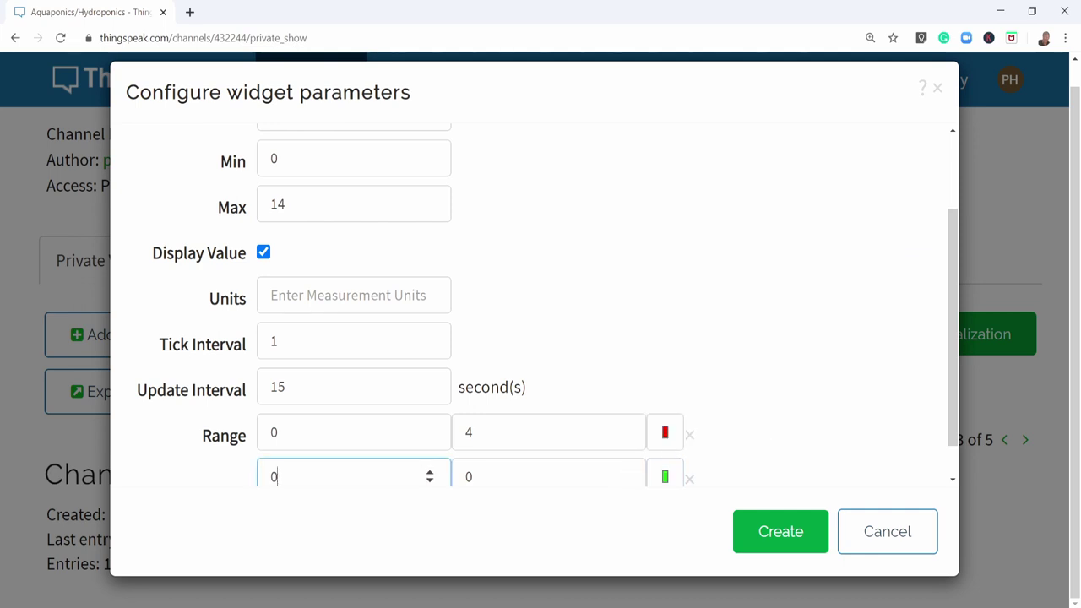
pyautogui.press('BackSpace')
pyautogui.write('4.5')
pyautogui.press('Tab')
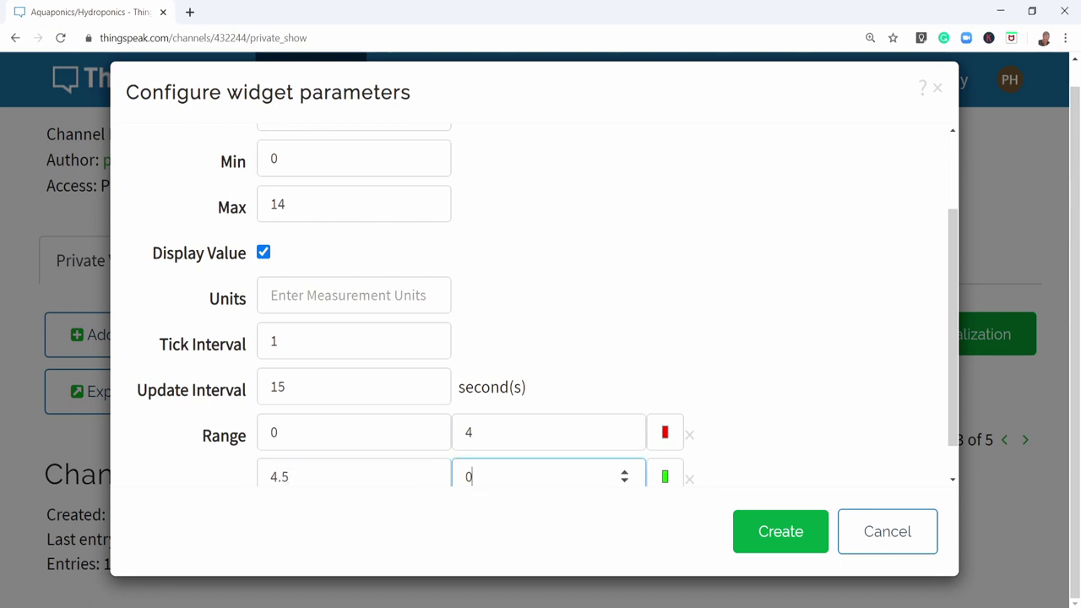
pyautogui.press('BackSpace')
pyautogui.write('8')
# Step: Add a third range from 8.5 to 14 and create the gauge
pyautogui.scroll(-1, 528, 466)
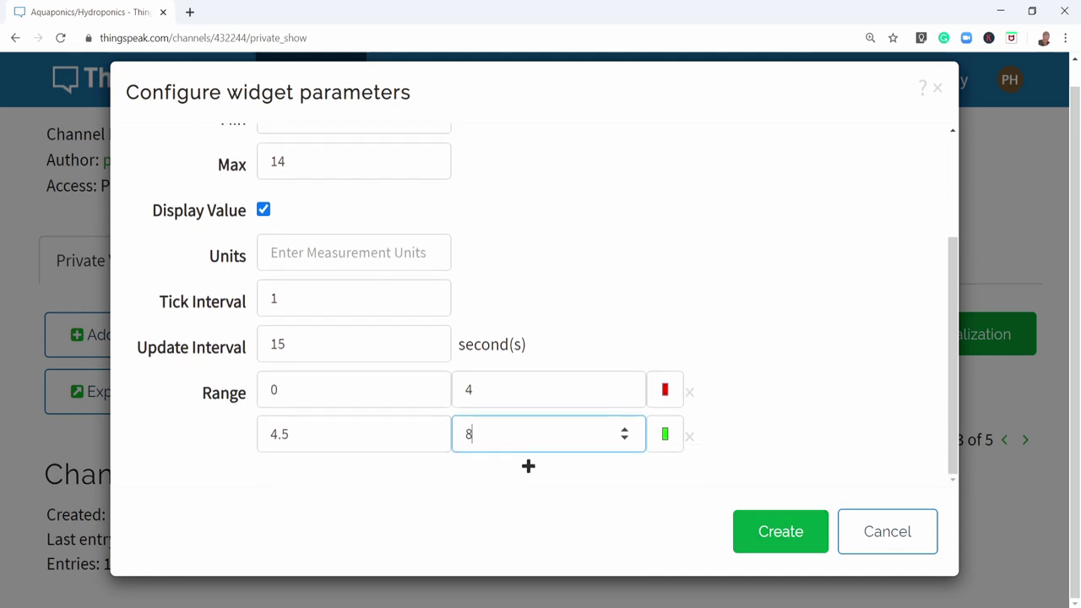
pyautogui.click(528, 466)
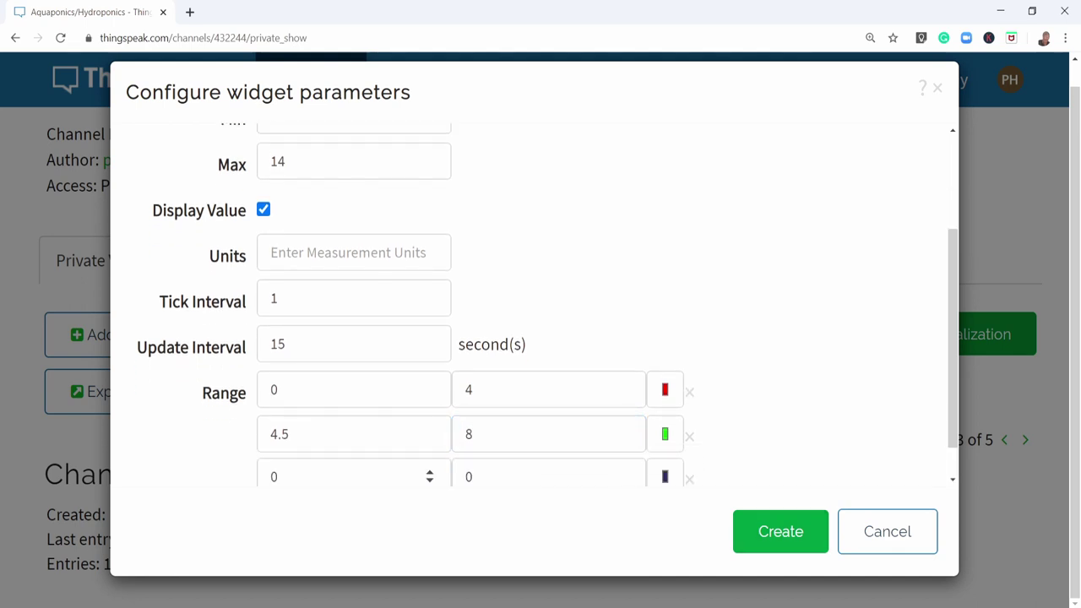
pyautogui.press('Tab')
pyautogui.press('BackSpace')
pyautogui.write('8.5')
pyautogui.press('Tab')
pyautogui.write('14')
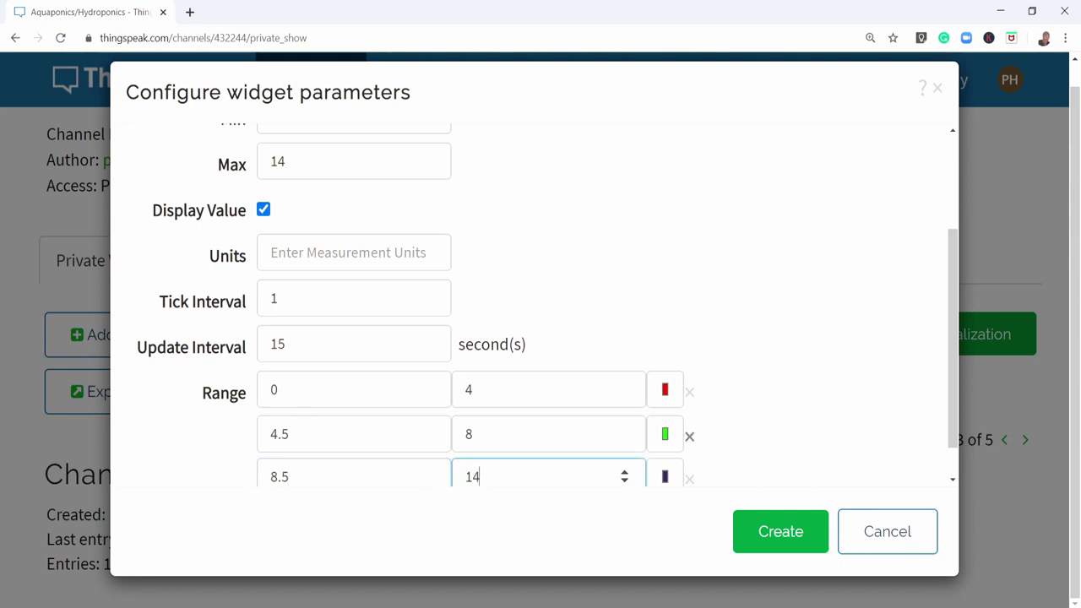
pyautogui.click(780, 531)
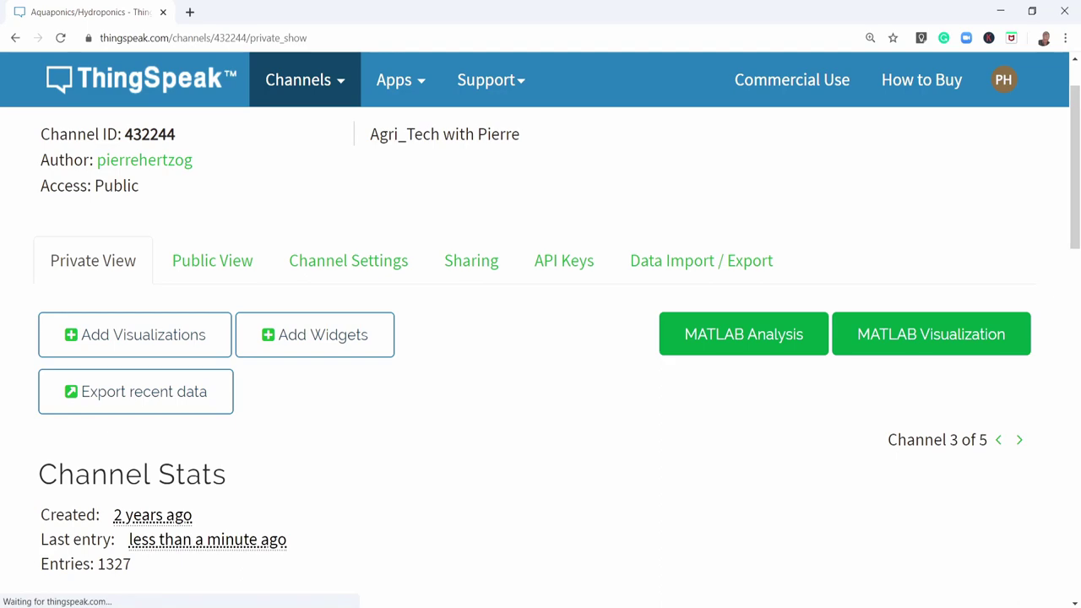
# Step: Recolour the Field 3 Gauge's 8.5–14 range bright red and save it
pyautogui.scroll(-4, 540, 338)
pyautogui.scroll(-4, 541, 338)
pyautogui.scroll(-2, 541, 338)
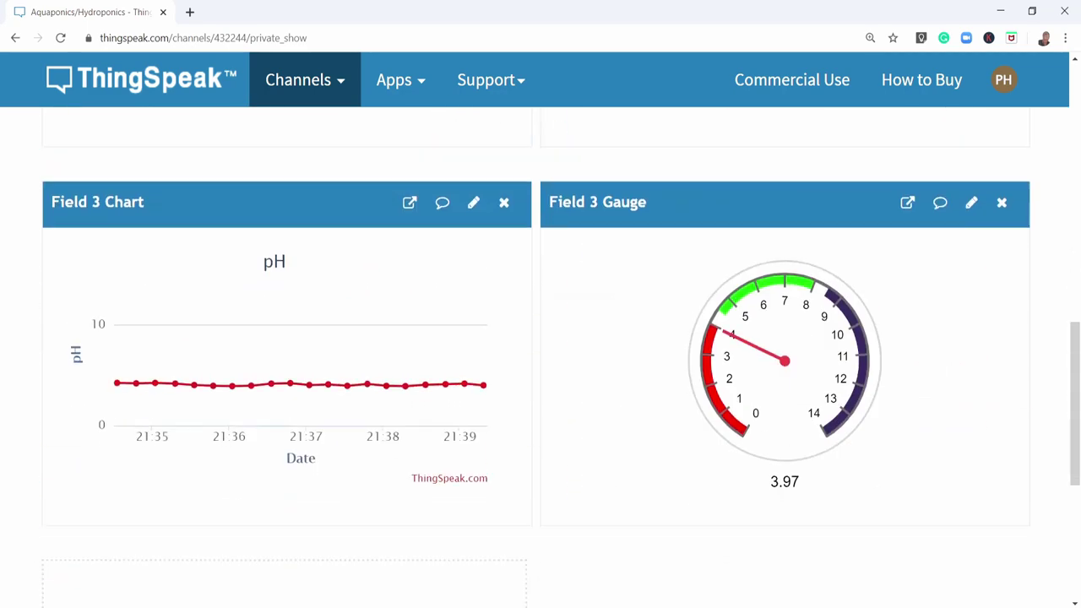
pyautogui.scroll(-2, 541, 337)
pyautogui.scroll(2, 541, 337)
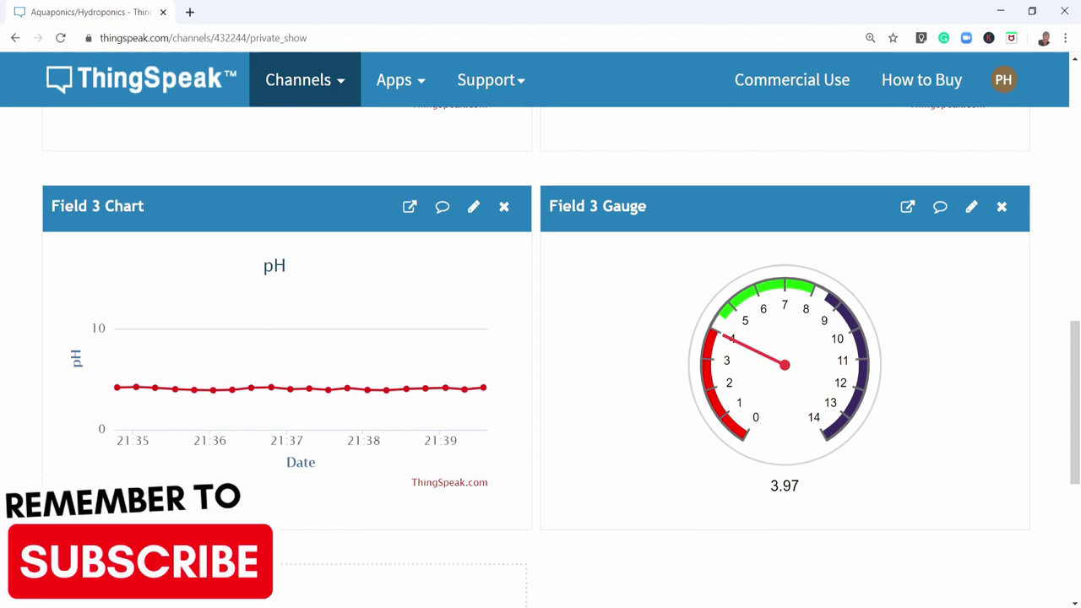
pyautogui.click(971, 206)
pyautogui.scroll(-1, 541, 338)
pyautogui.scroll(-3, 541, 337)
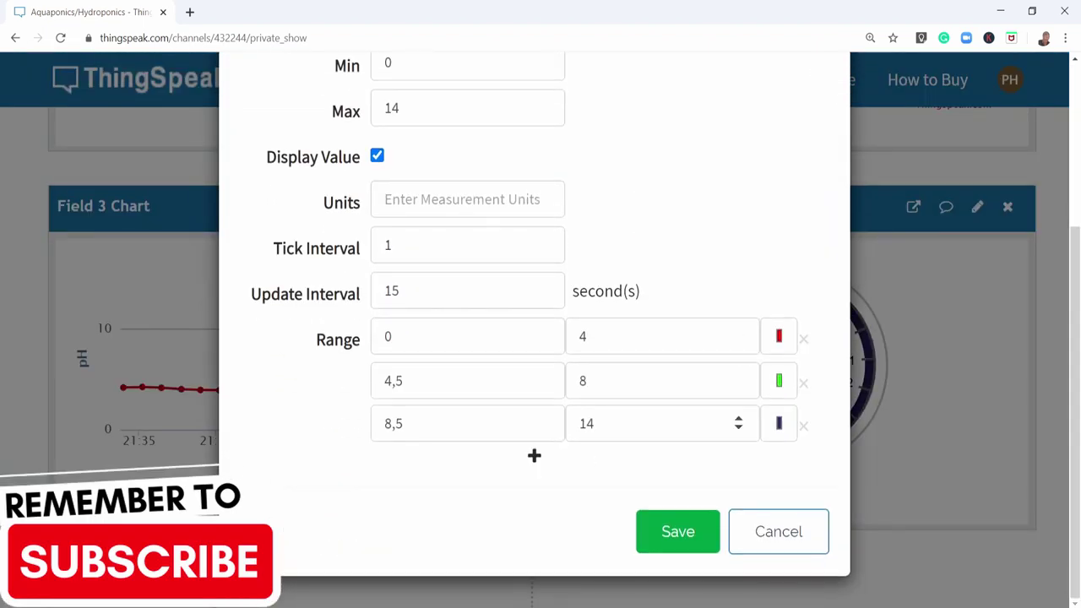
pyautogui.click(779, 423)
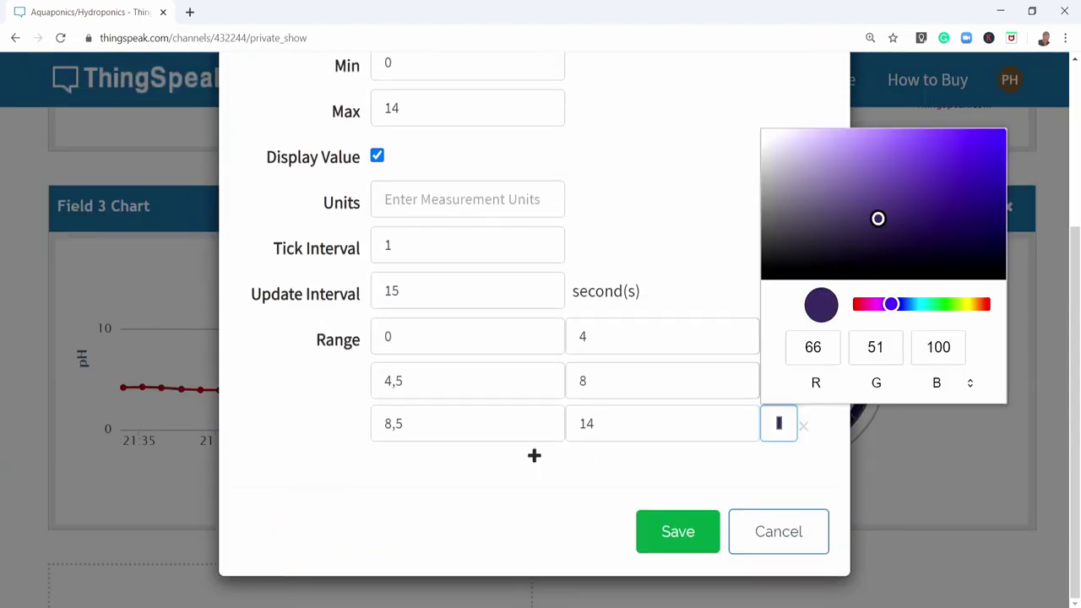
pyautogui.moveTo(891, 304); pyautogui.dragTo(855, 304)
pyautogui.click(997, 135)
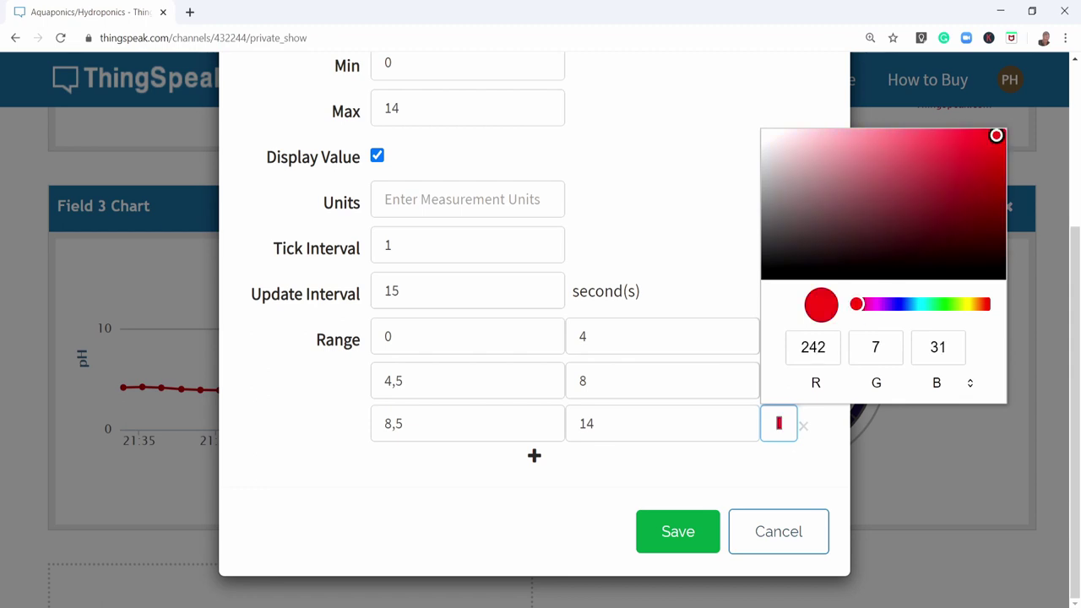
pyautogui.click(677, 532)
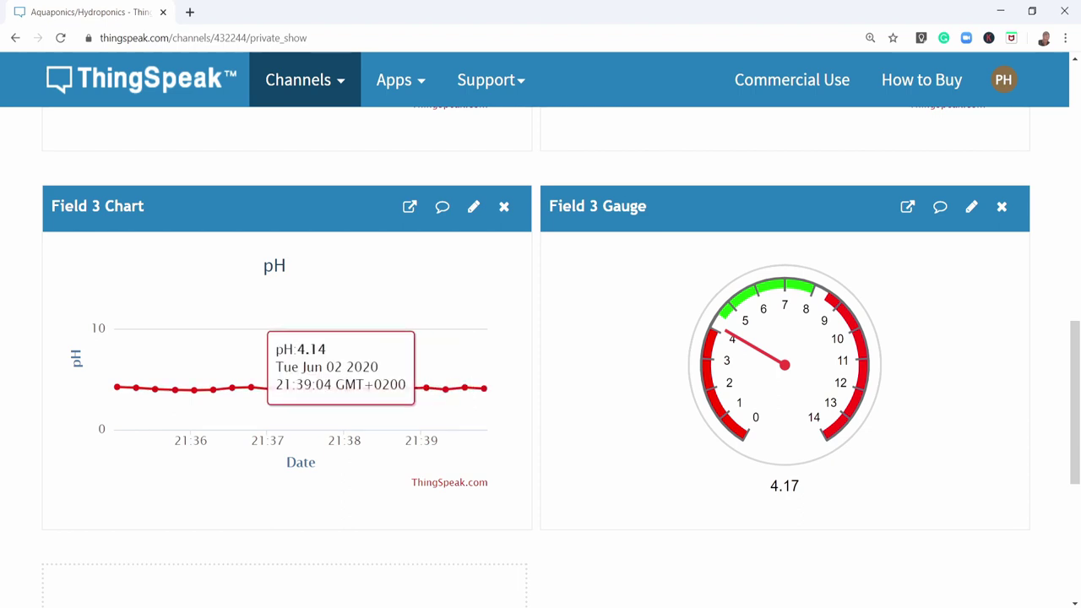
pyautogui.scroll(4, 337, 371)
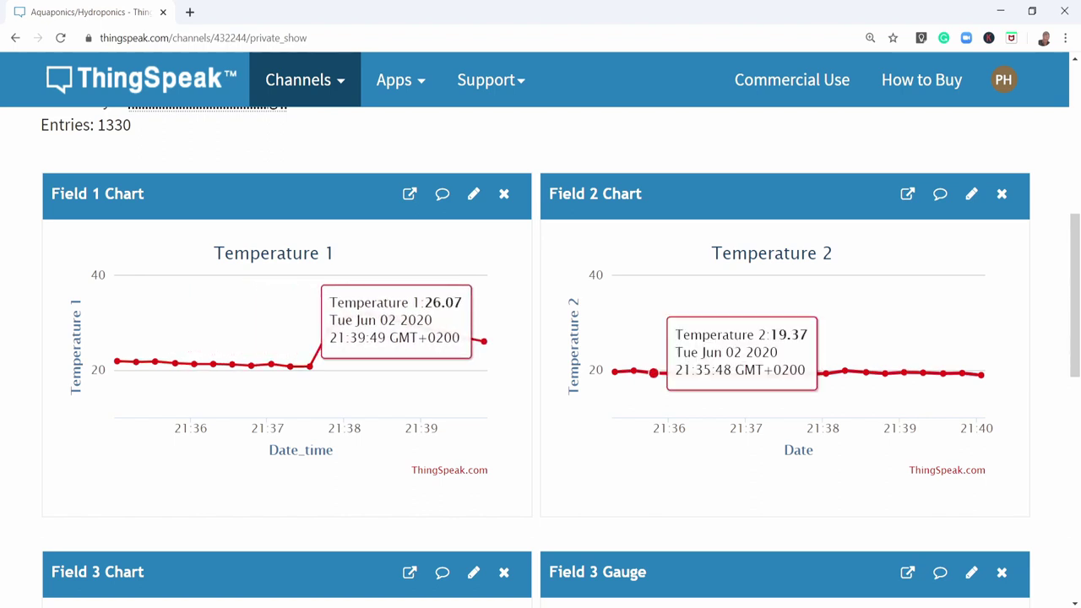
pyautogui.scroll(-5, 541, 338)
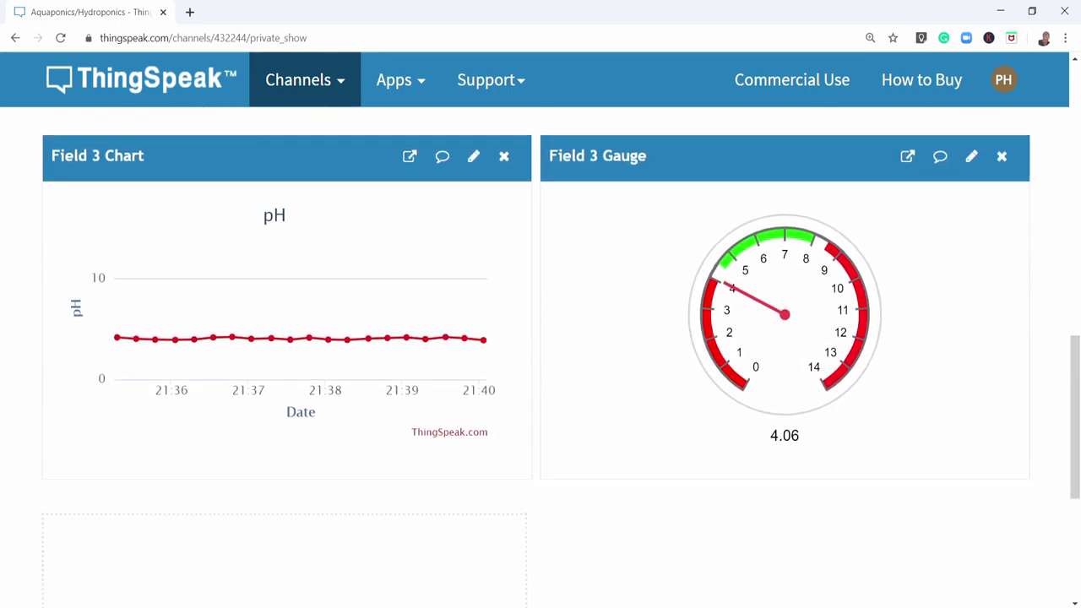
pyautogui.scroll(5, 541, 338)
pyautogui.scroll(5, 540, 338)
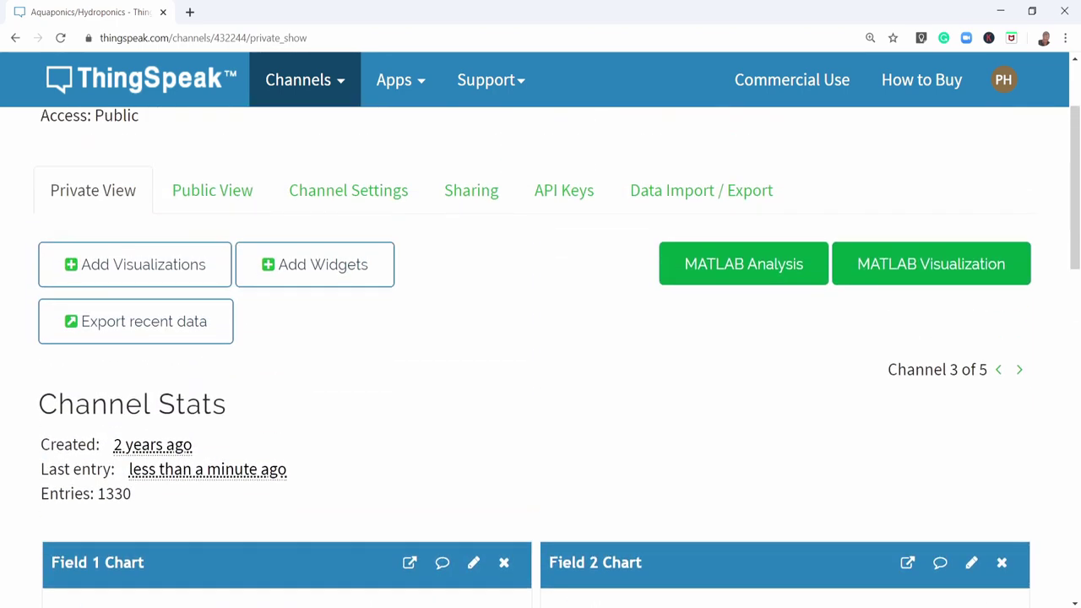
pyautogui.scroll(2, 540, 338)
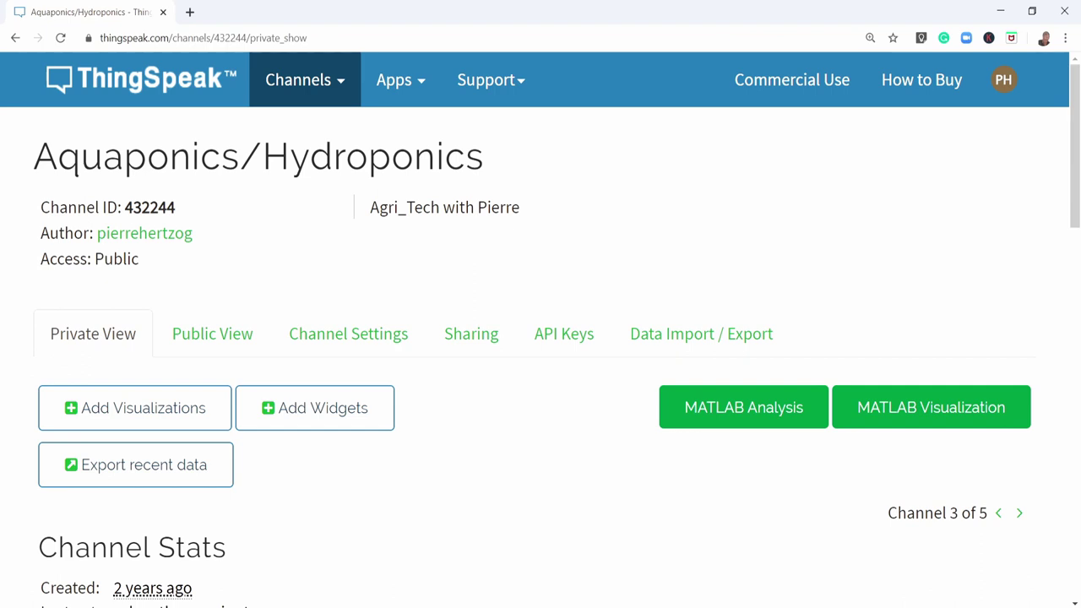
pyautogui.scroll(-5, 540, 354)
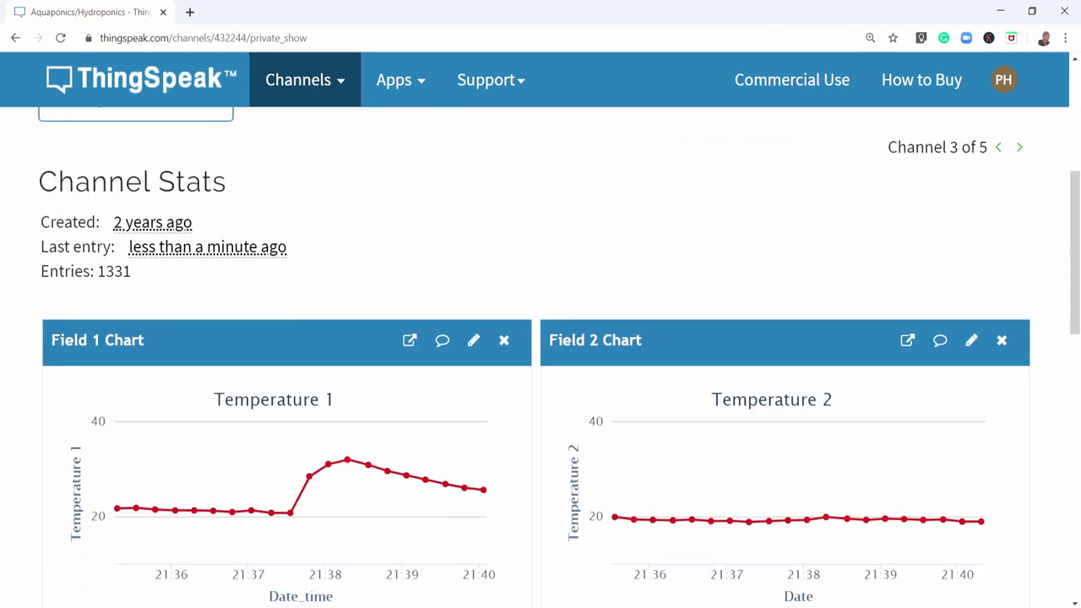
pyautogui.scroll(-4, 540, 355)
pyautogui.scroll(-2, 541, 354)
pyautogui.scroll(4, 541, 354)
pyautogui.scroll(4, 540, 355)
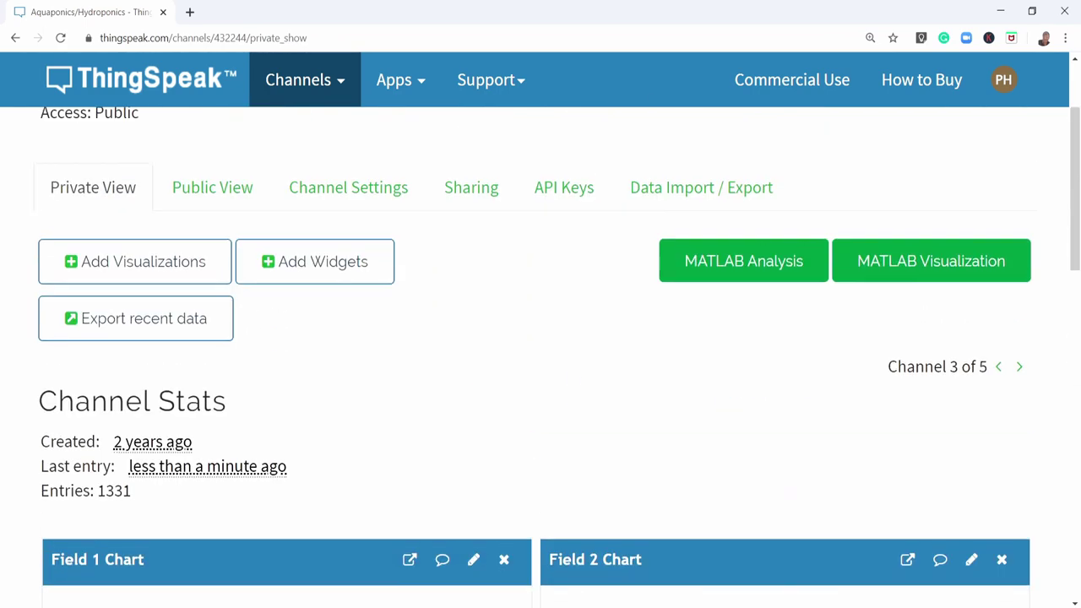
pyautogui.scroll(2, 541, 355)
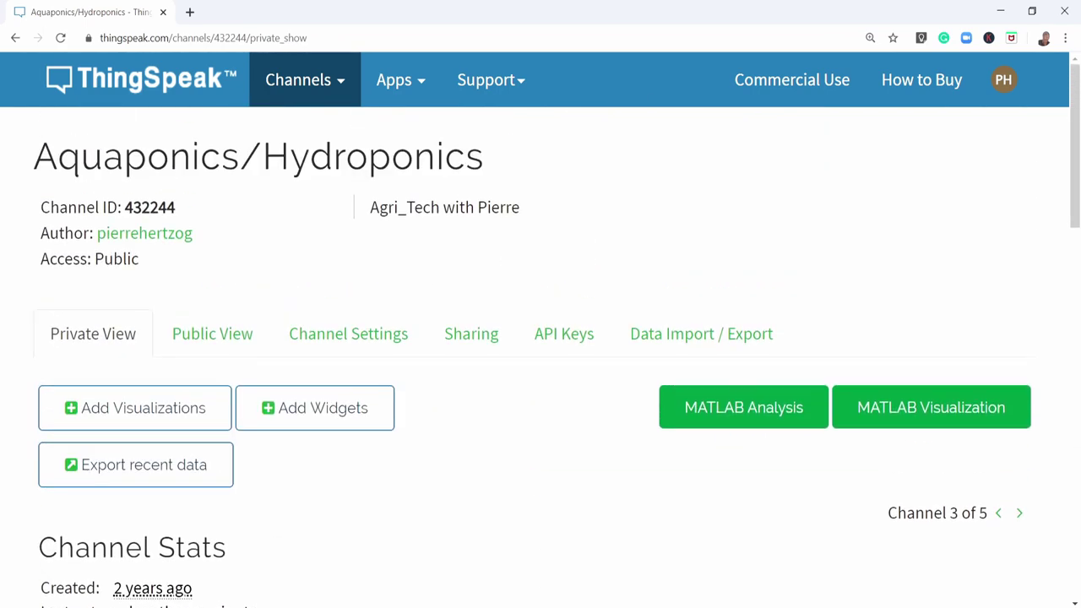